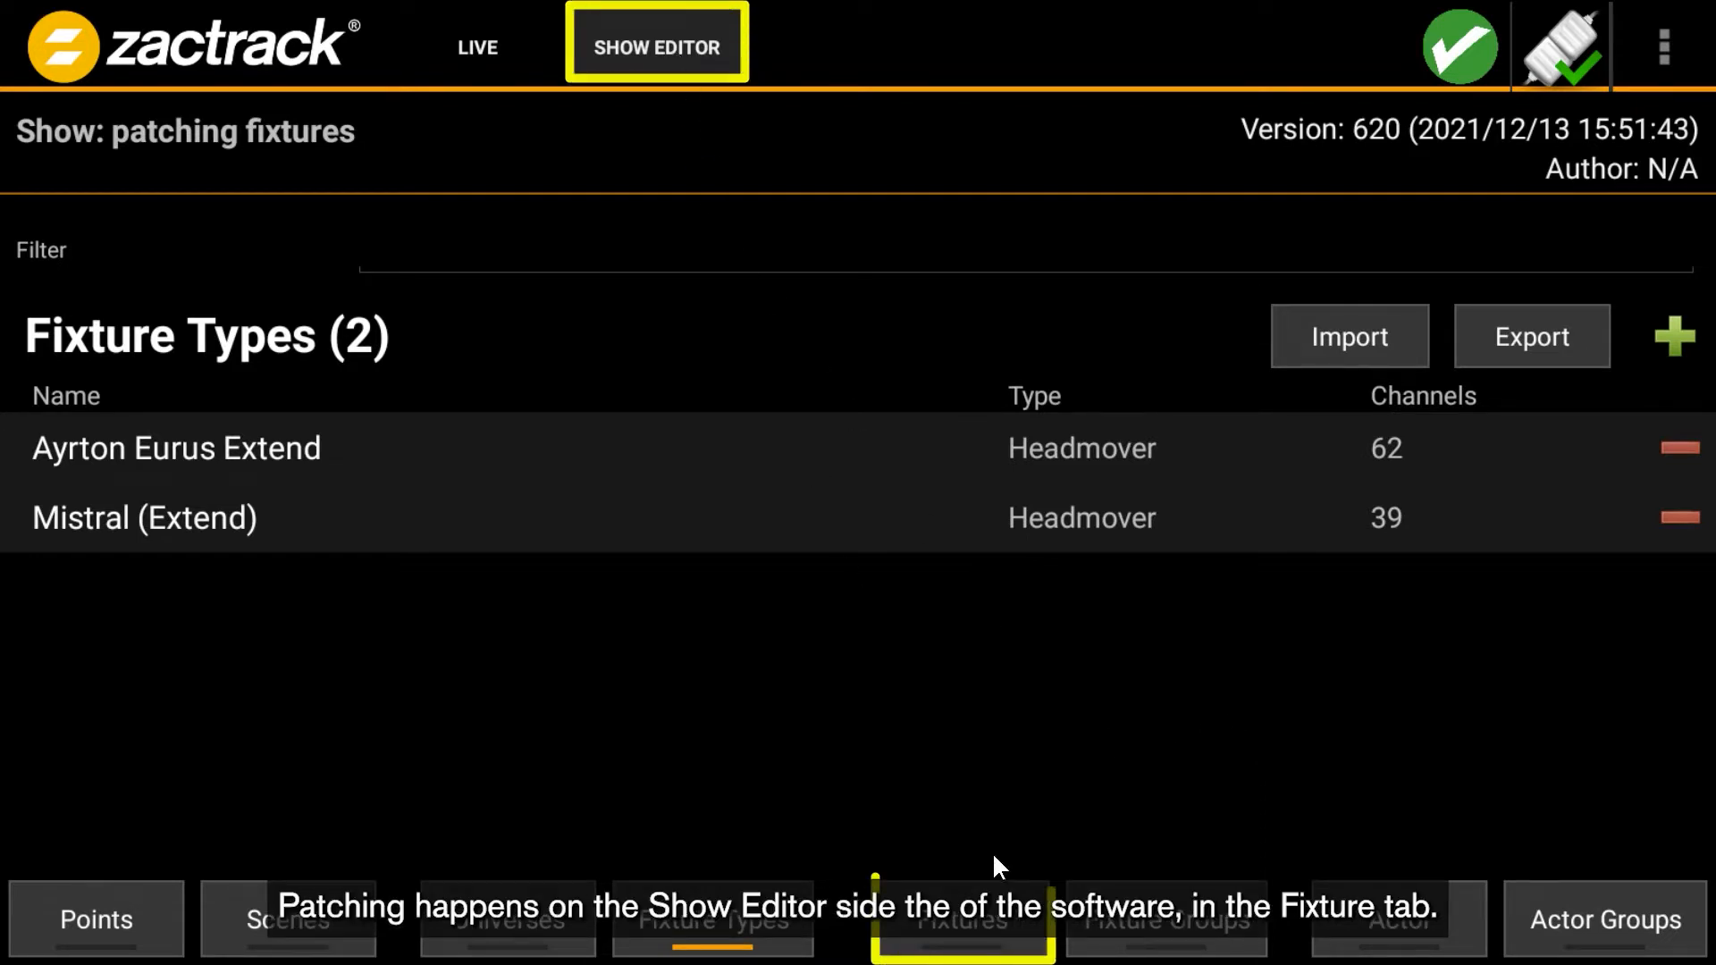
- Open the Add Fixtures dialog in the Fixtures list and set In Universe to IN 1 and Control Universe to IN 10
left_click(1006, 917)
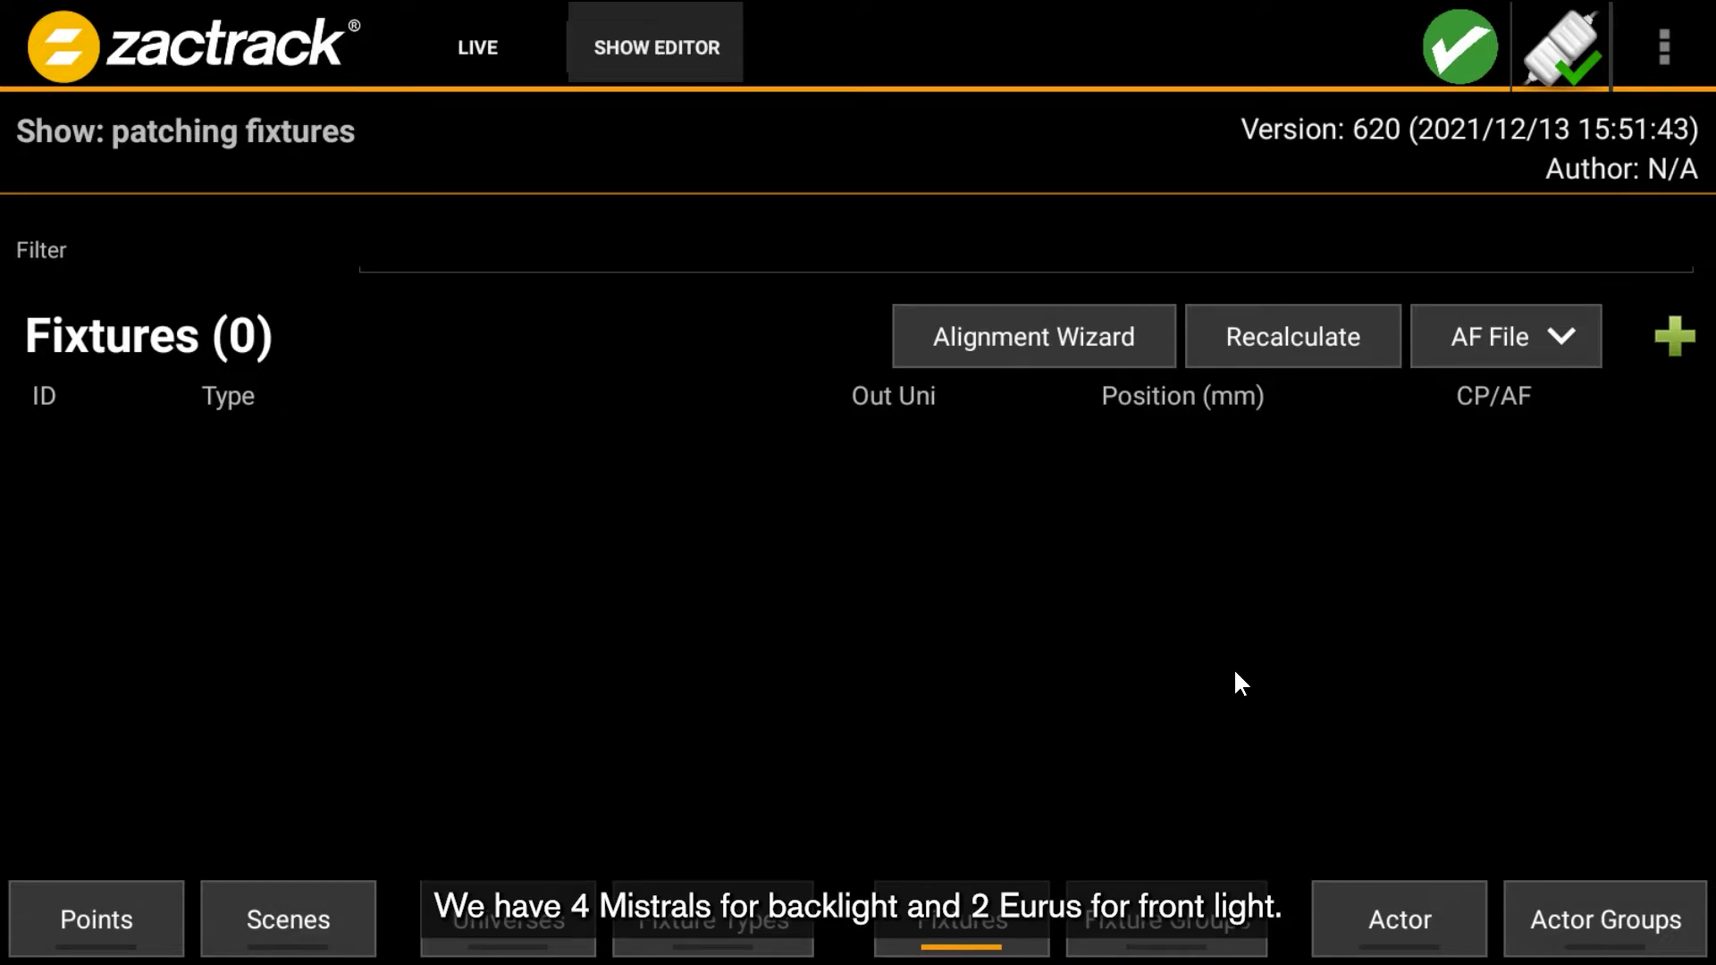
left_click(1671, 340)
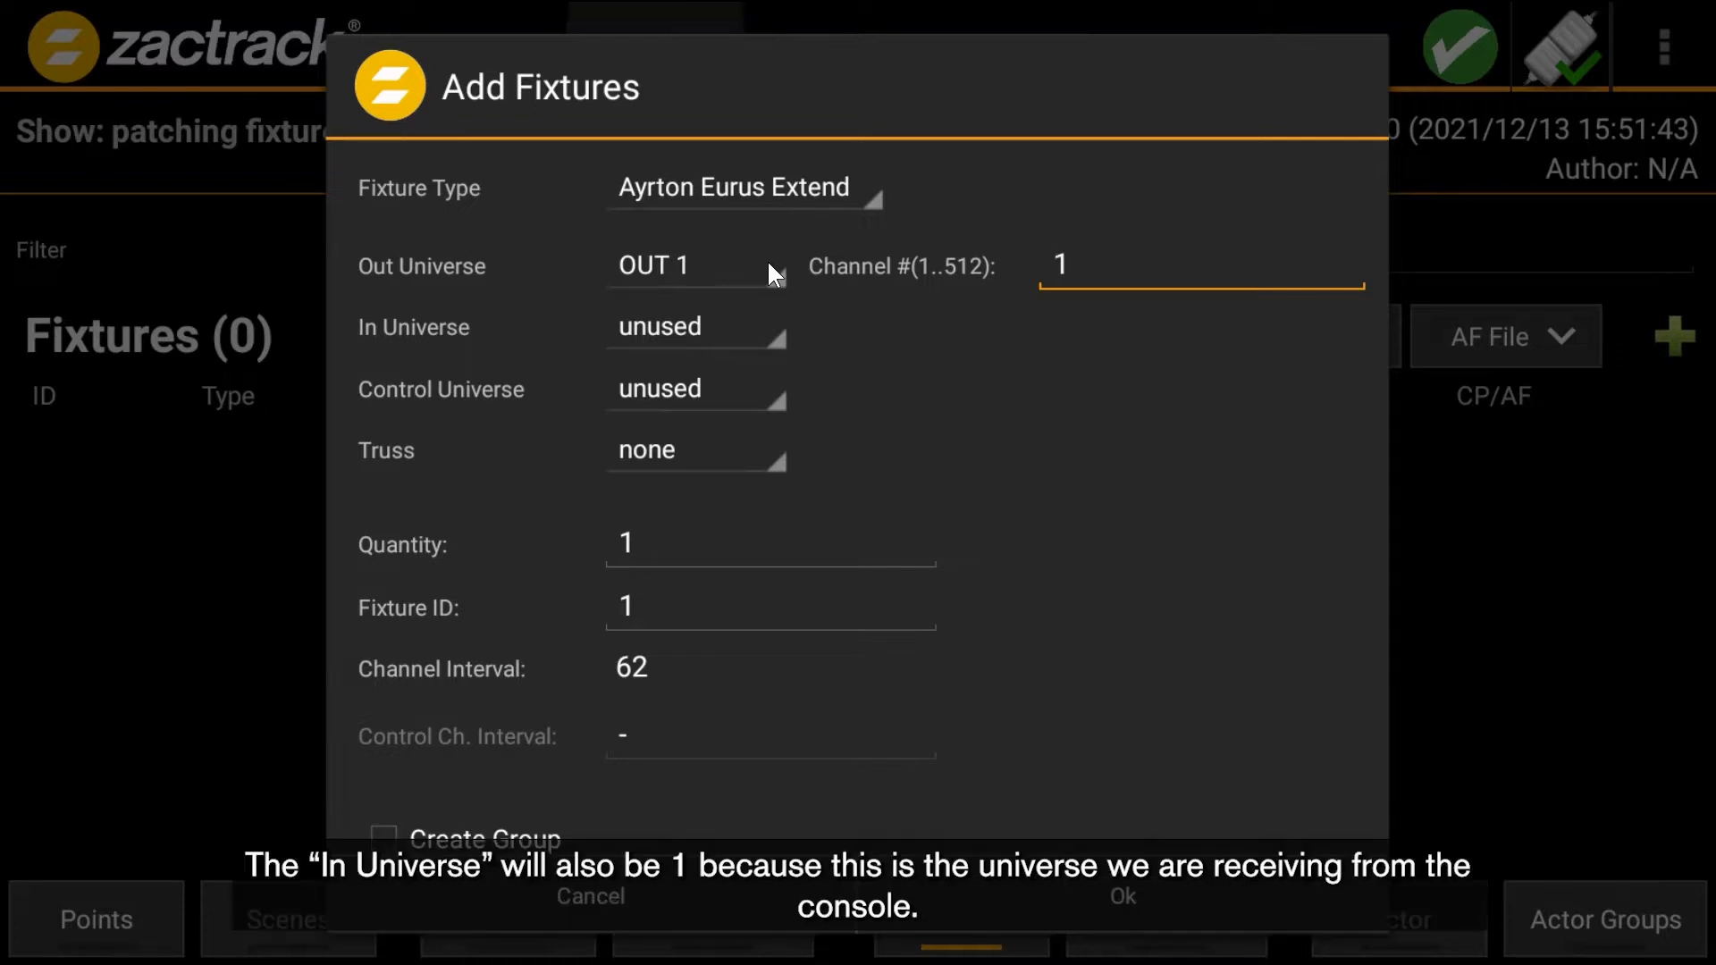
left_click(757, 327)
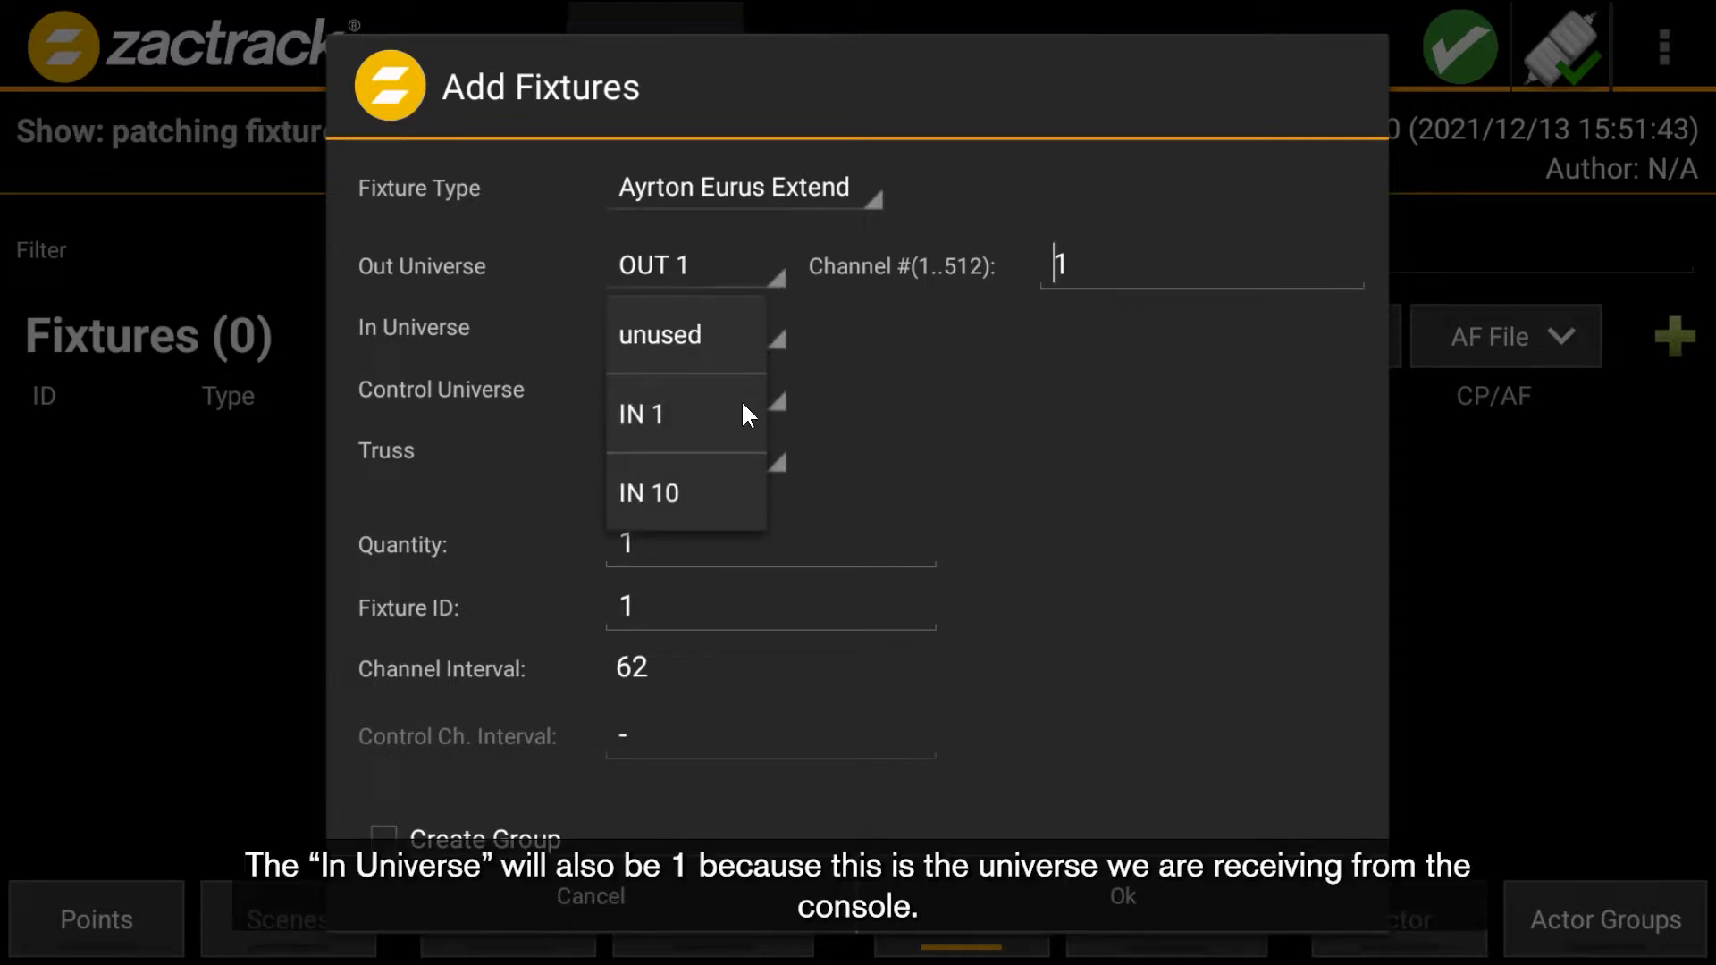
left_click(748, 414)
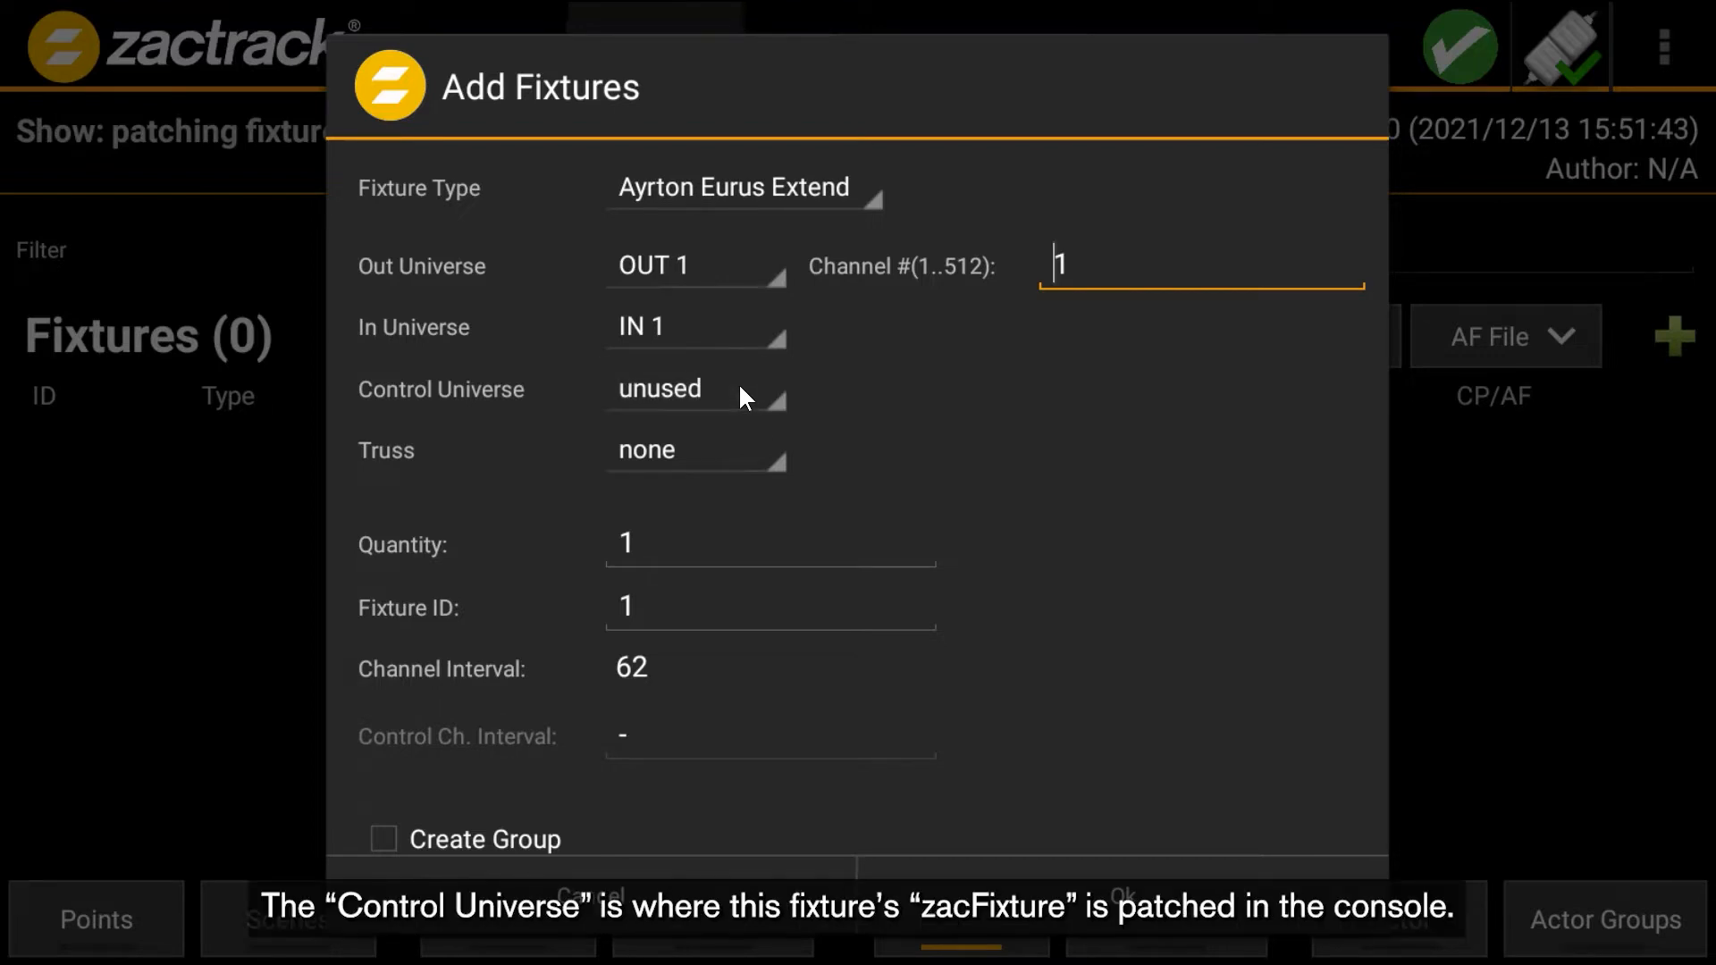
left_click(741, 396)
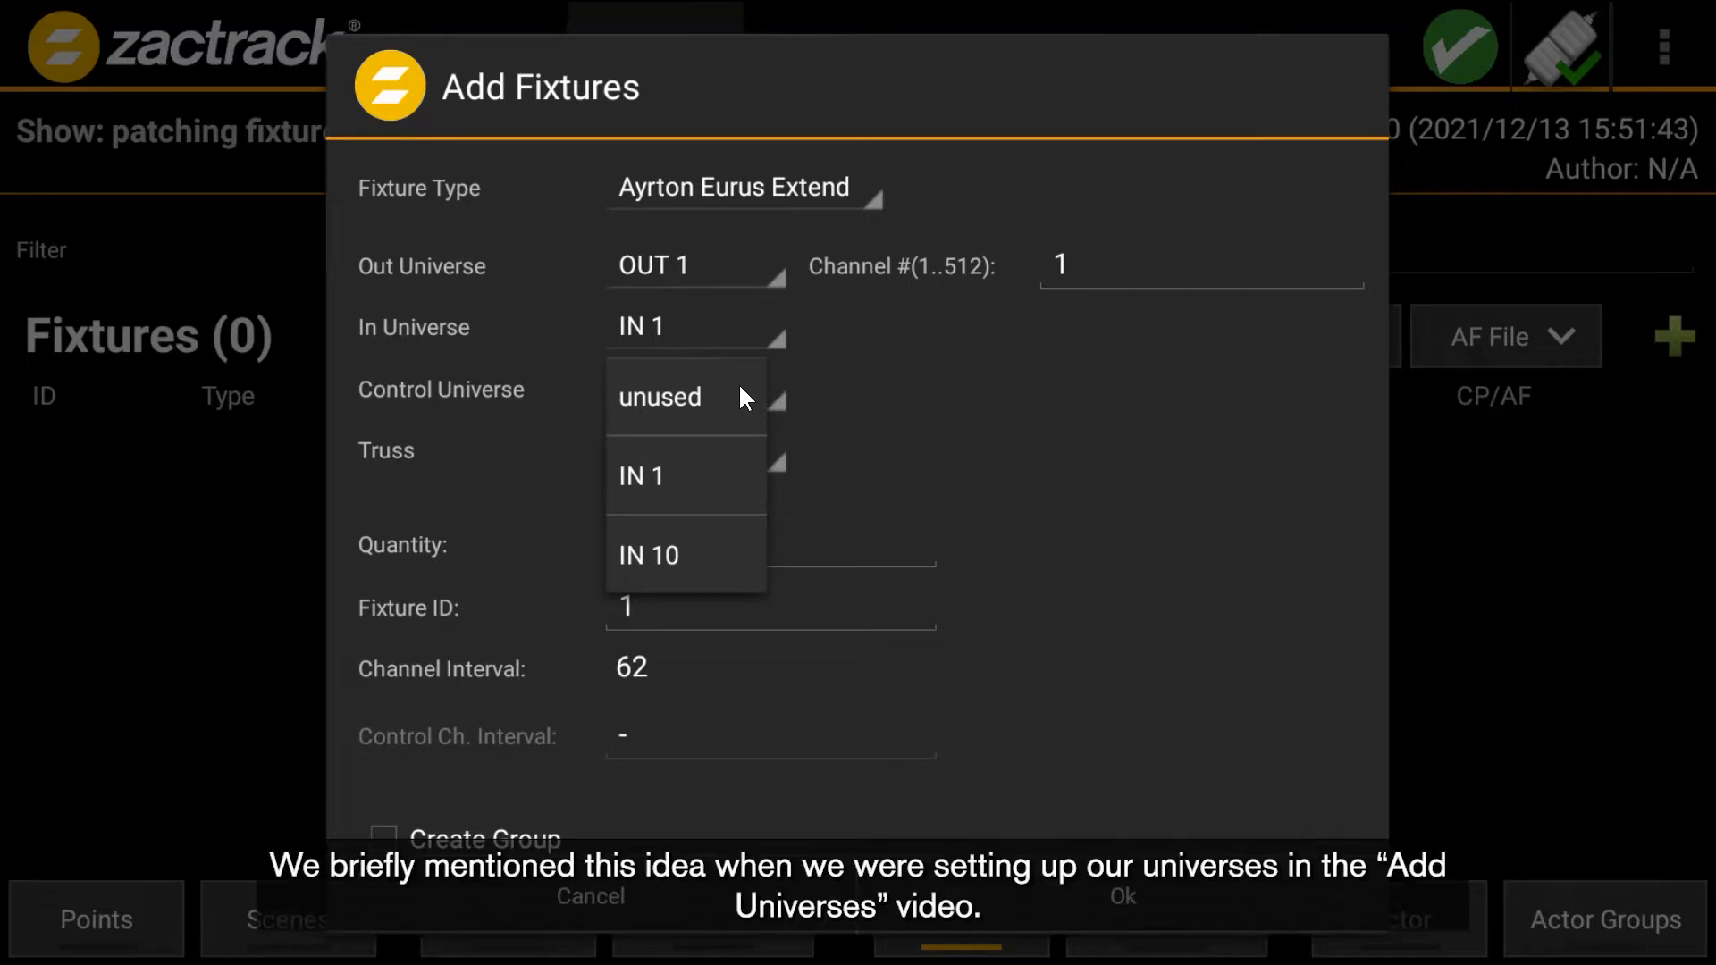
left_click(747, 550)
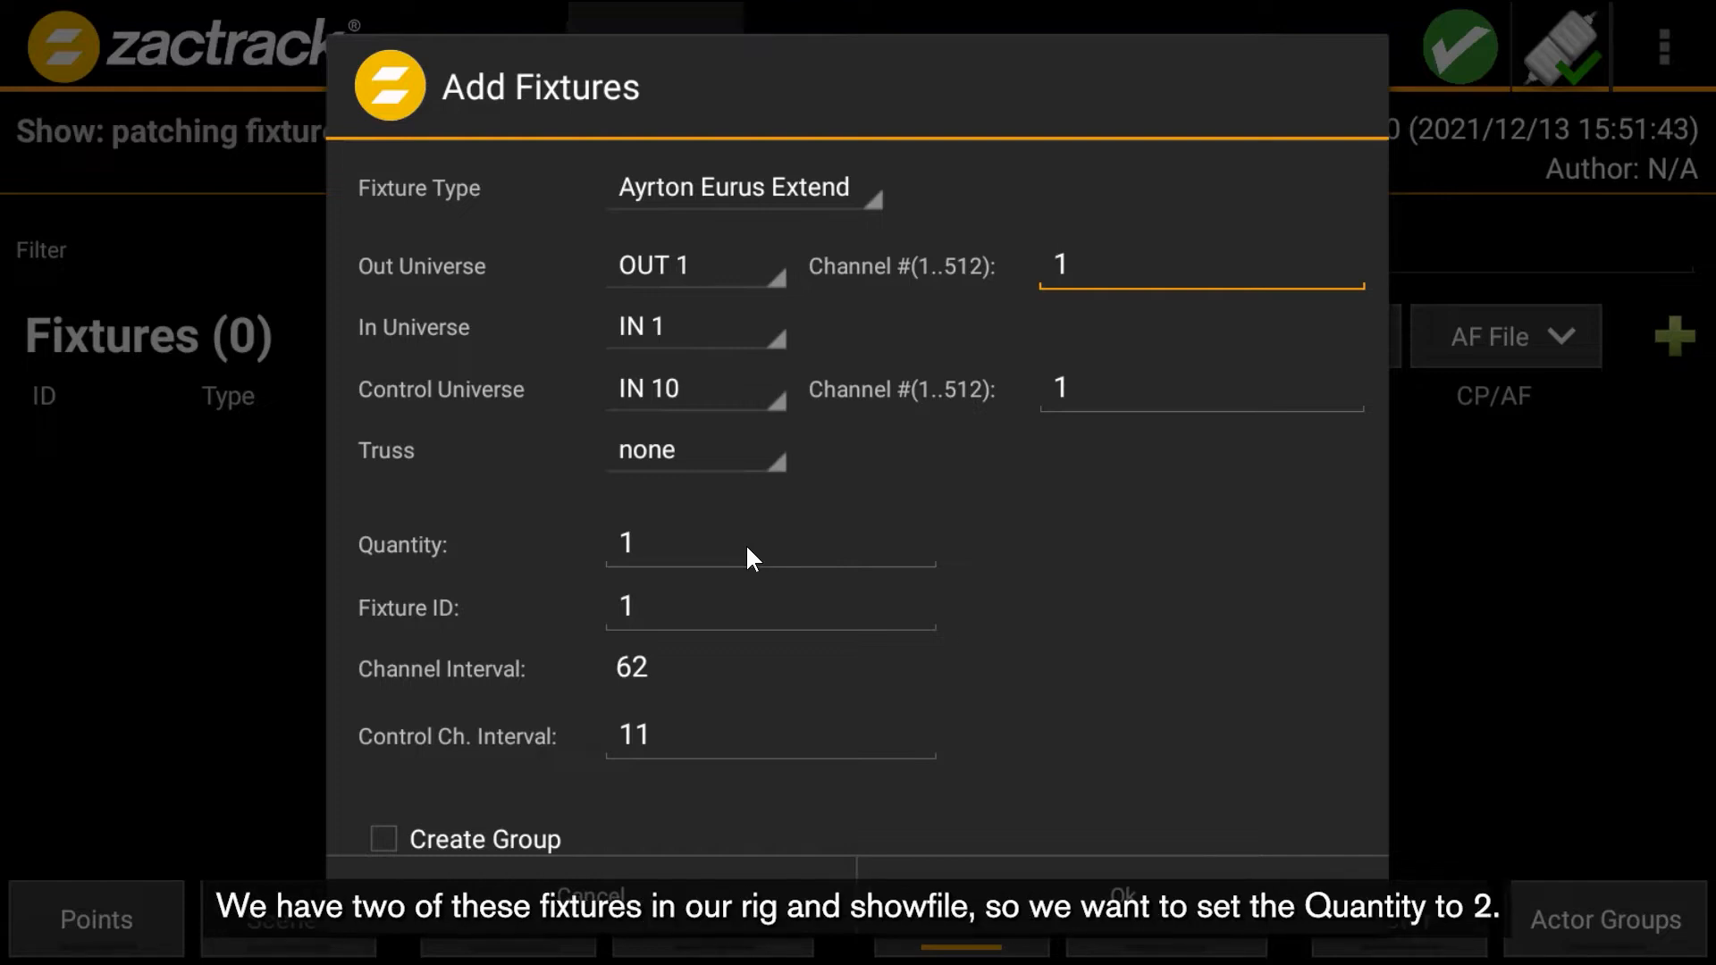
- Set the quantity to 2 and the starting Fixture ID to 101
left_click(689, 549)
type("2")
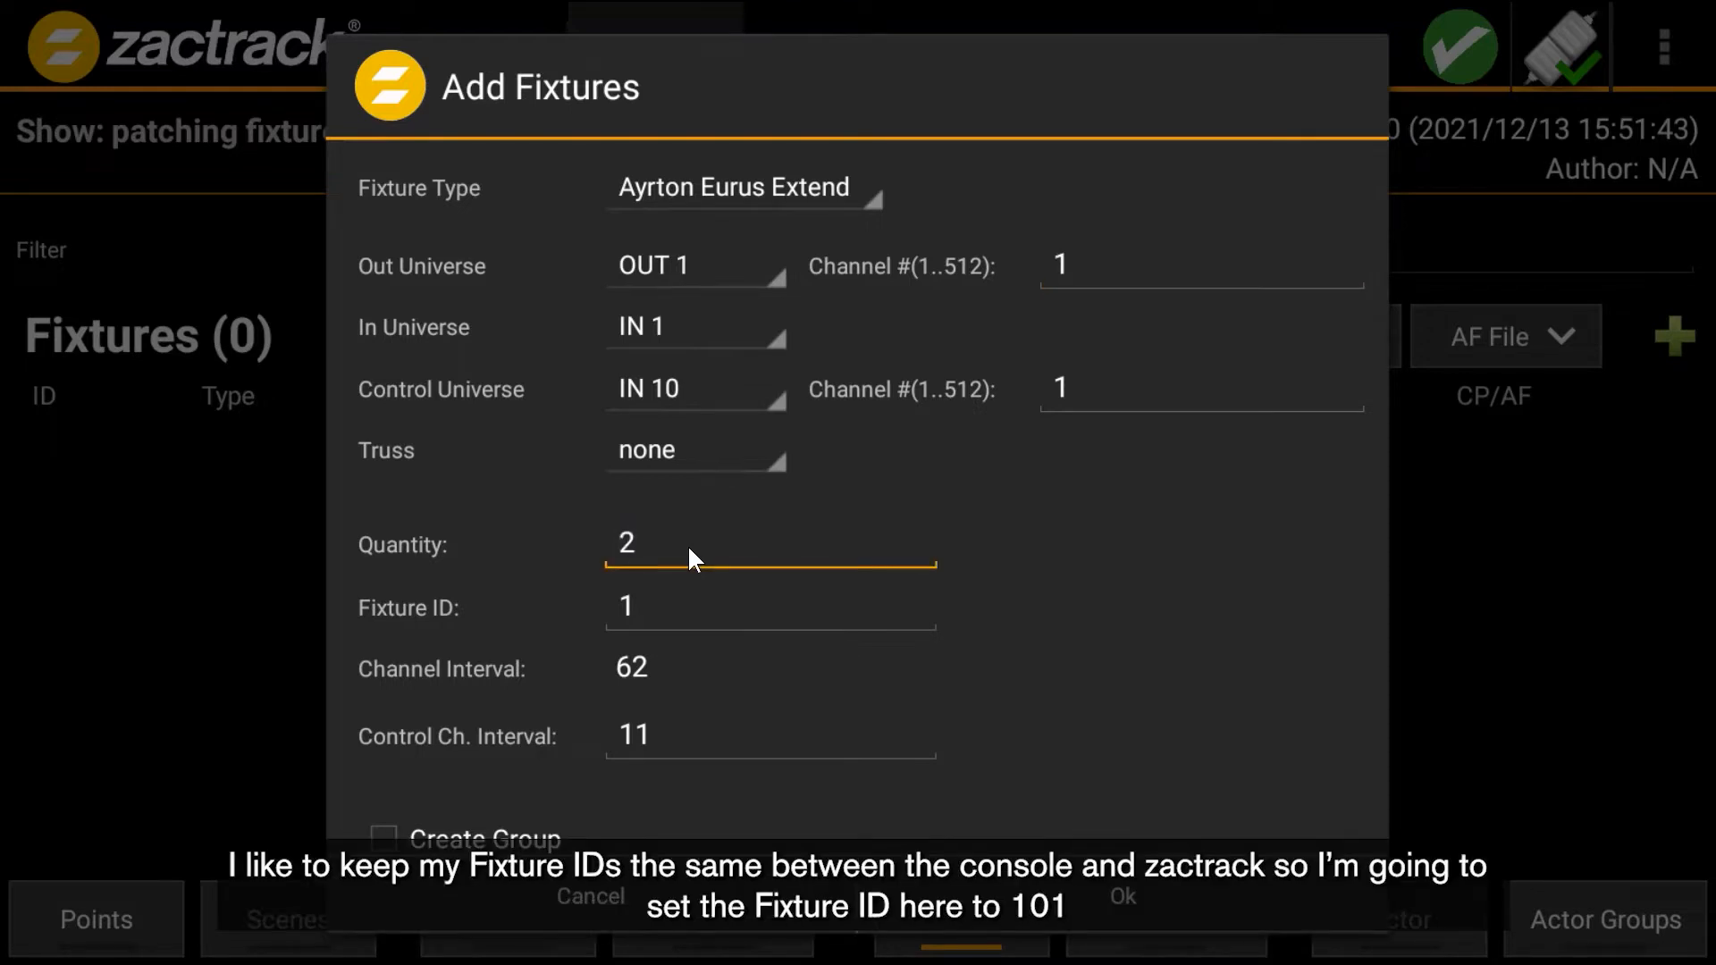
left_click(666, 603)
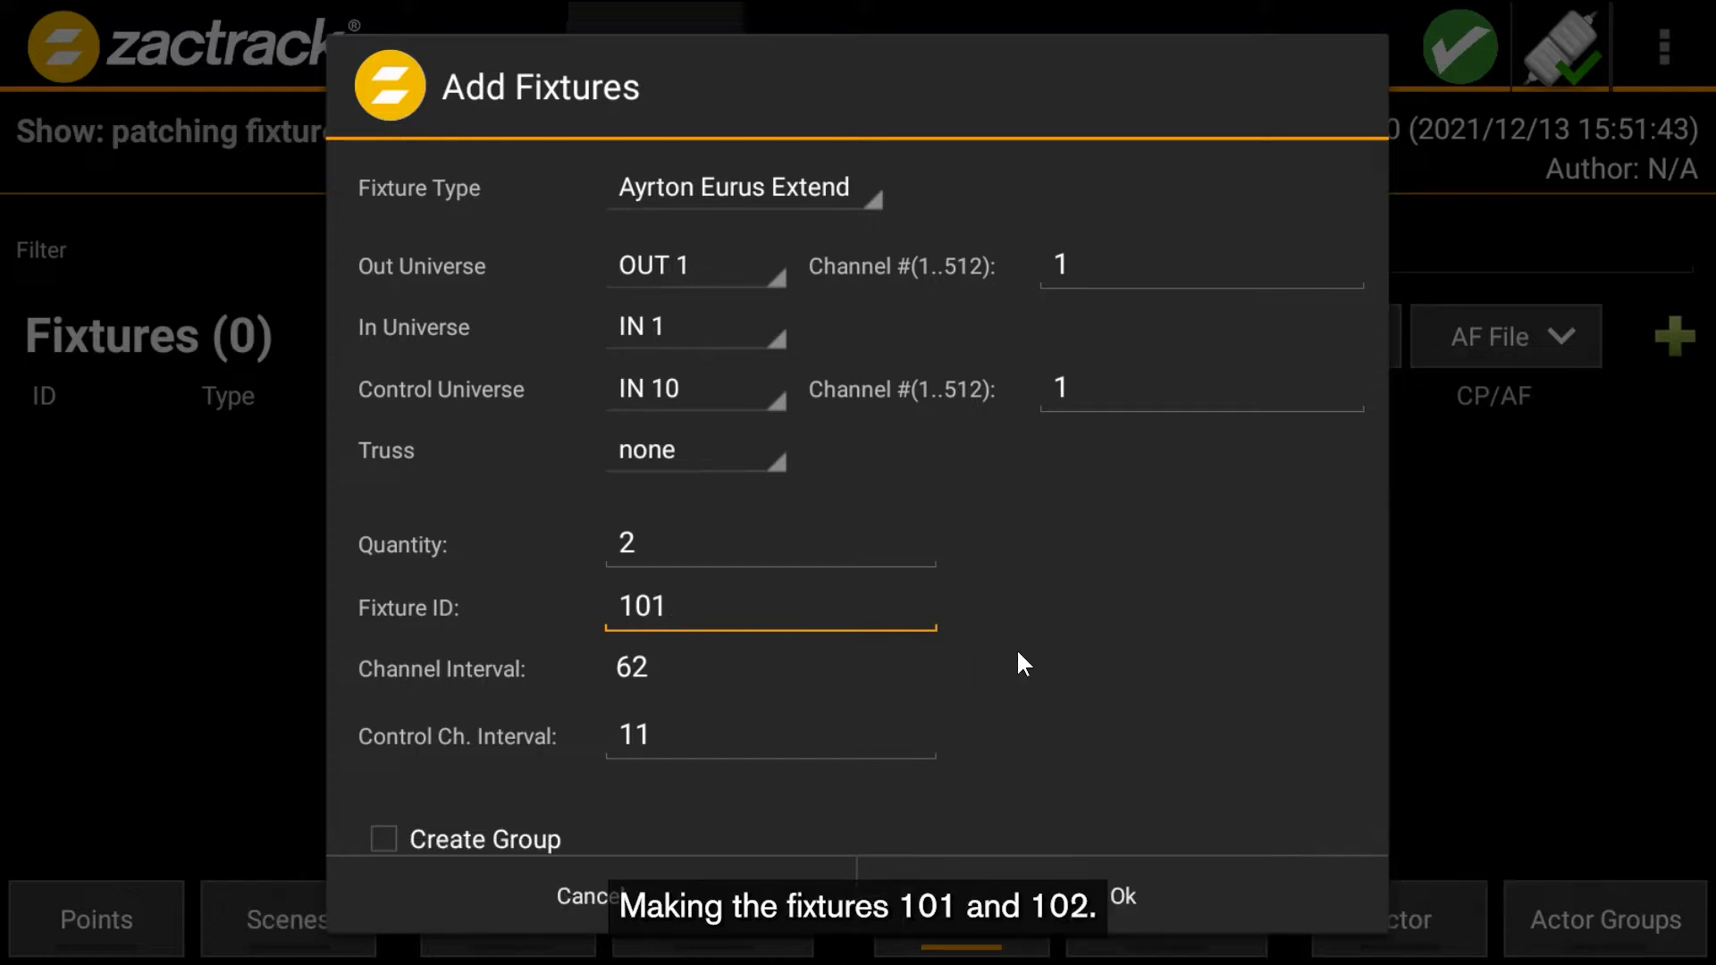
- Enable Create Group, name the group All Eurus, and confirm adding the two Ayrton Eurus Extend fixtures
scroll(1022, 653, "down", 2)
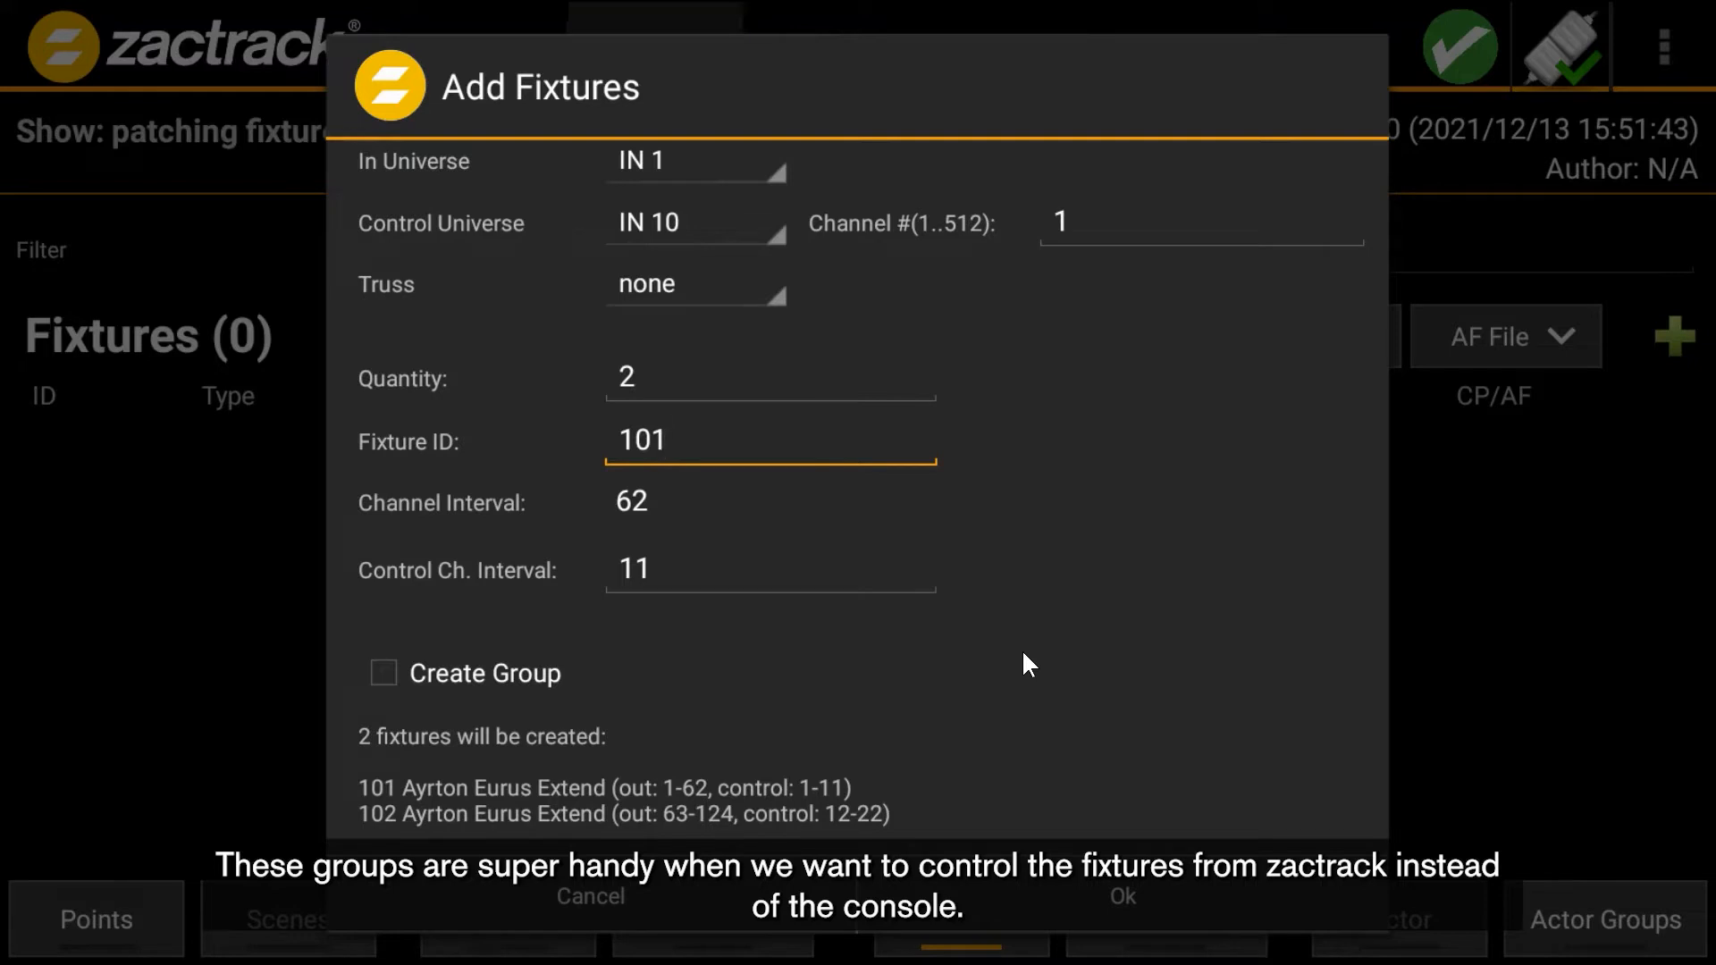
left_click(501, 673)
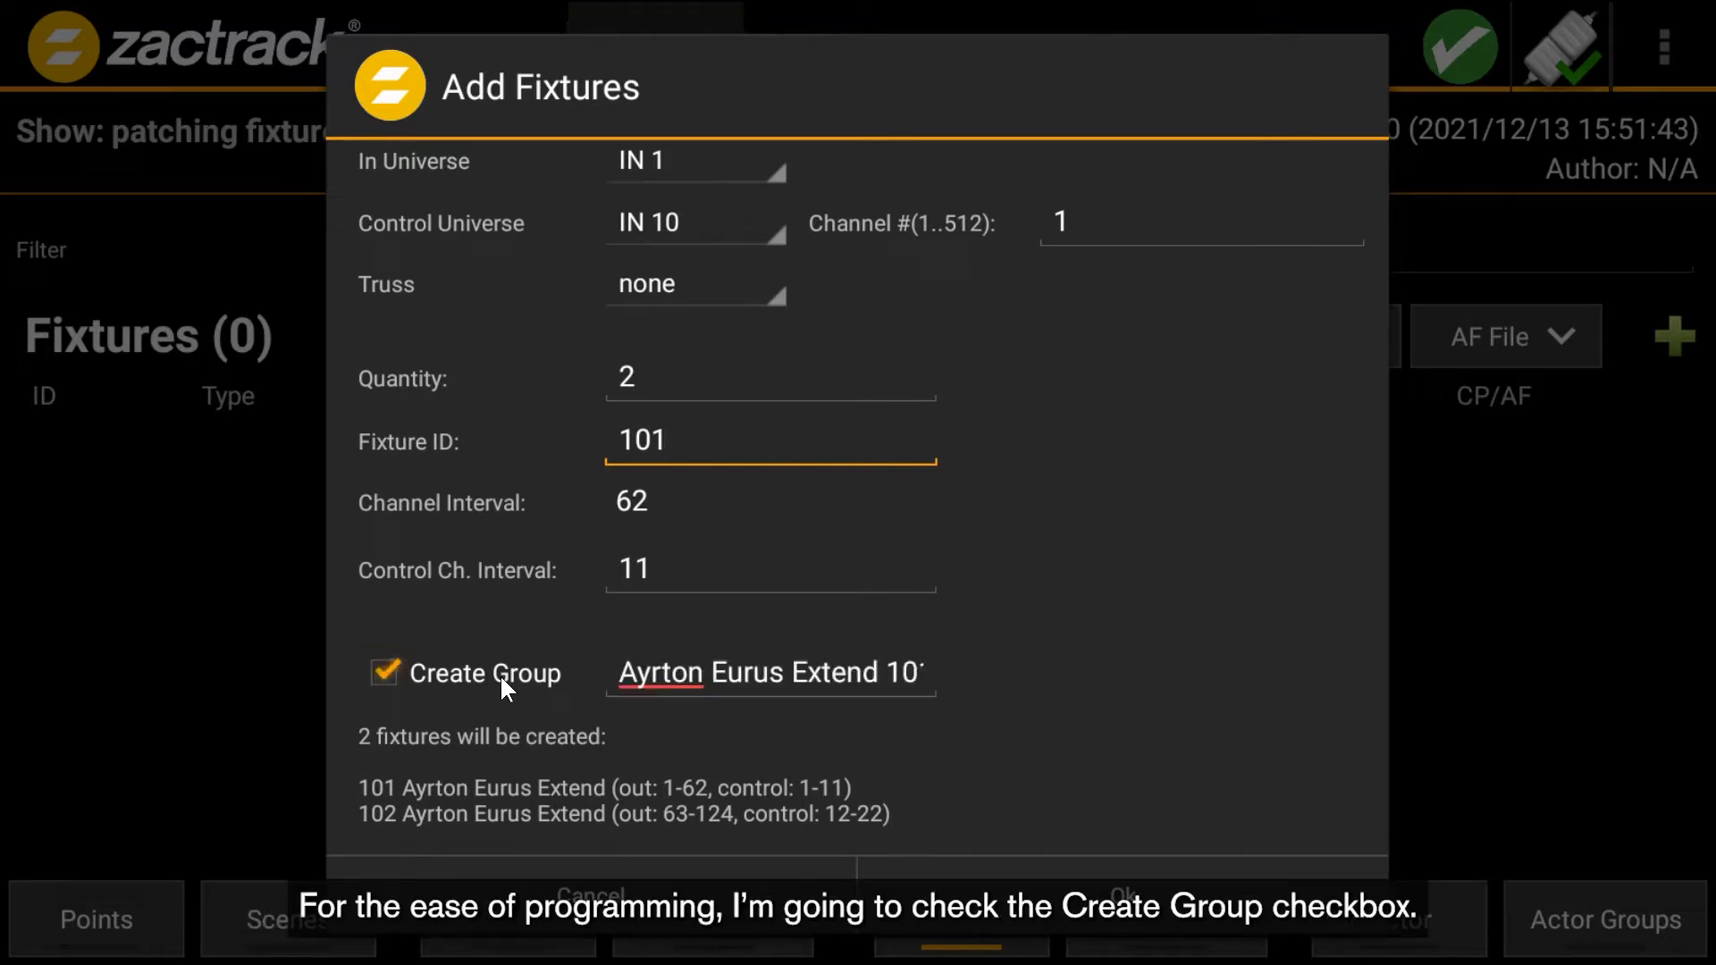
left_click(882, 668)
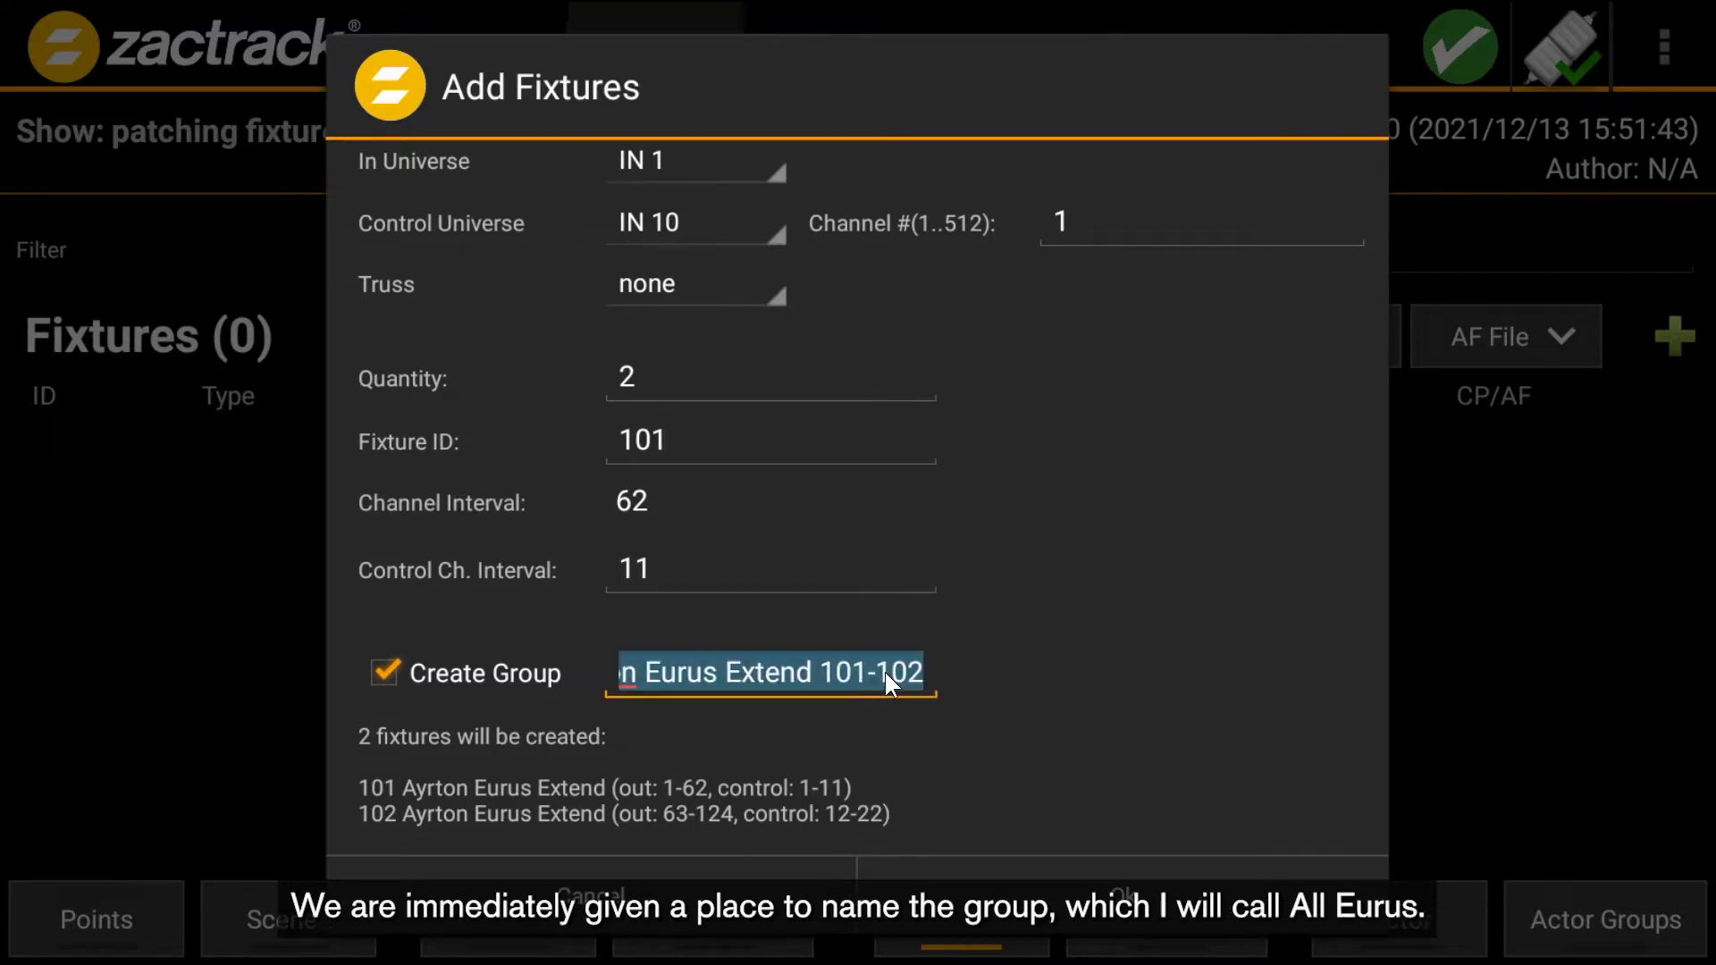
type("All Eurus")
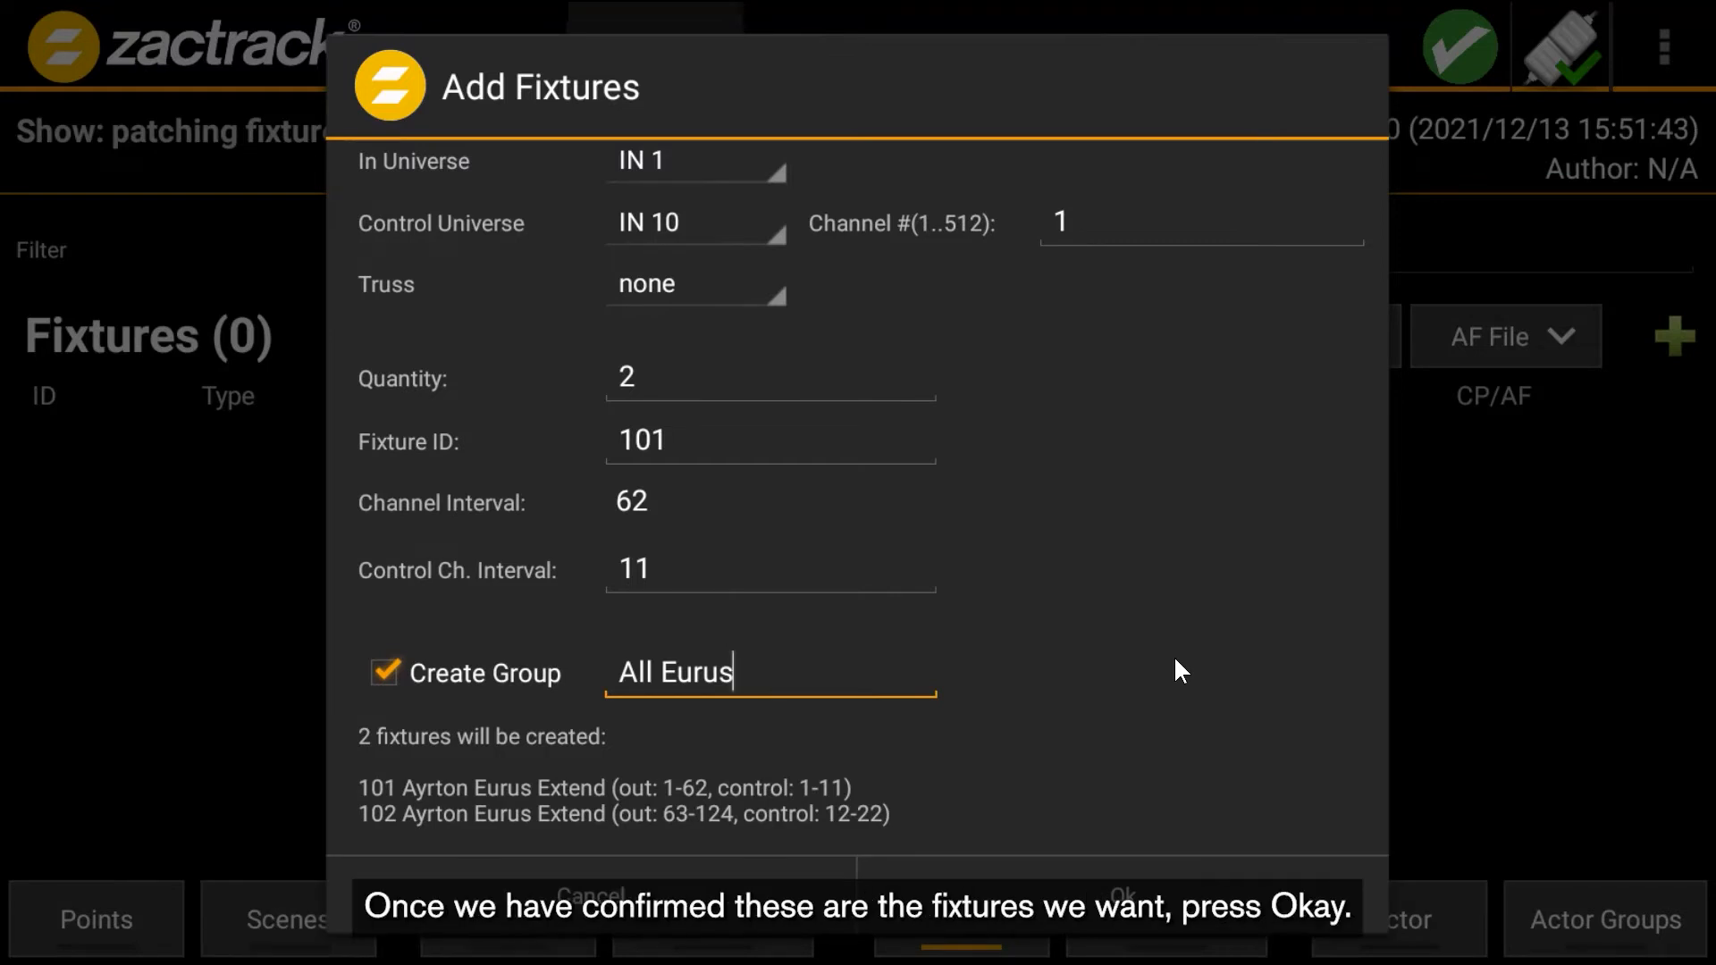
left_click(1175, 873)
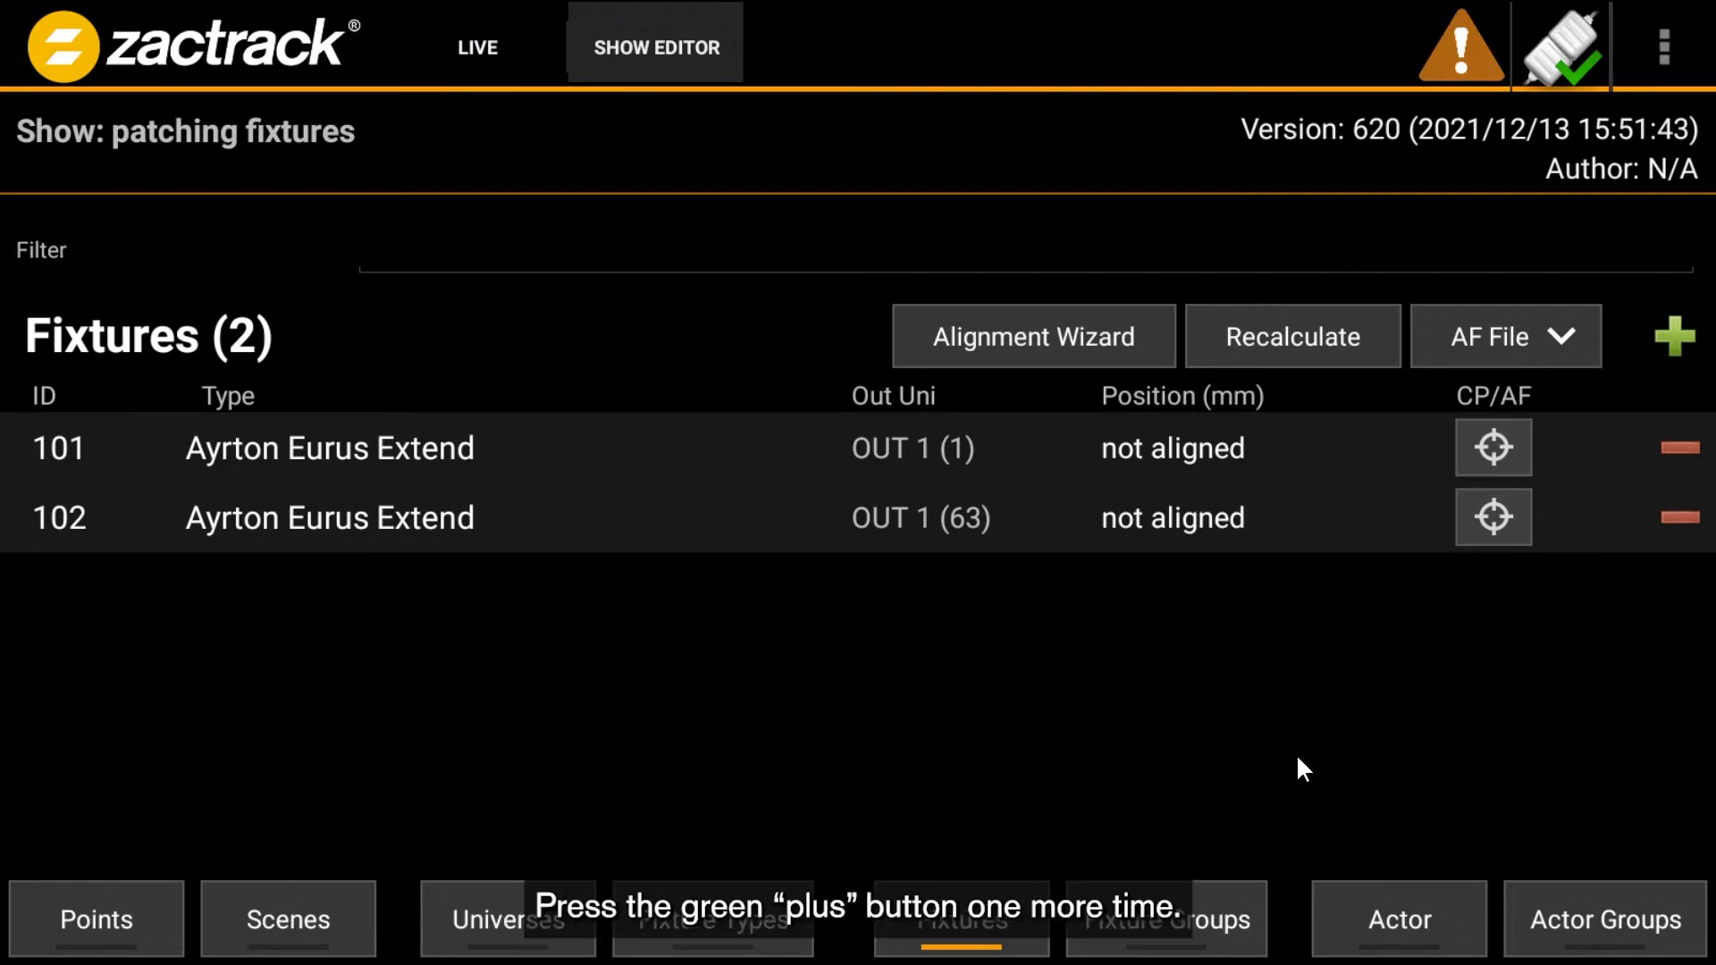
- Start adding another fixture set of type Mistral (Extend) with its output channel set to 200
left_click(1674, 338)
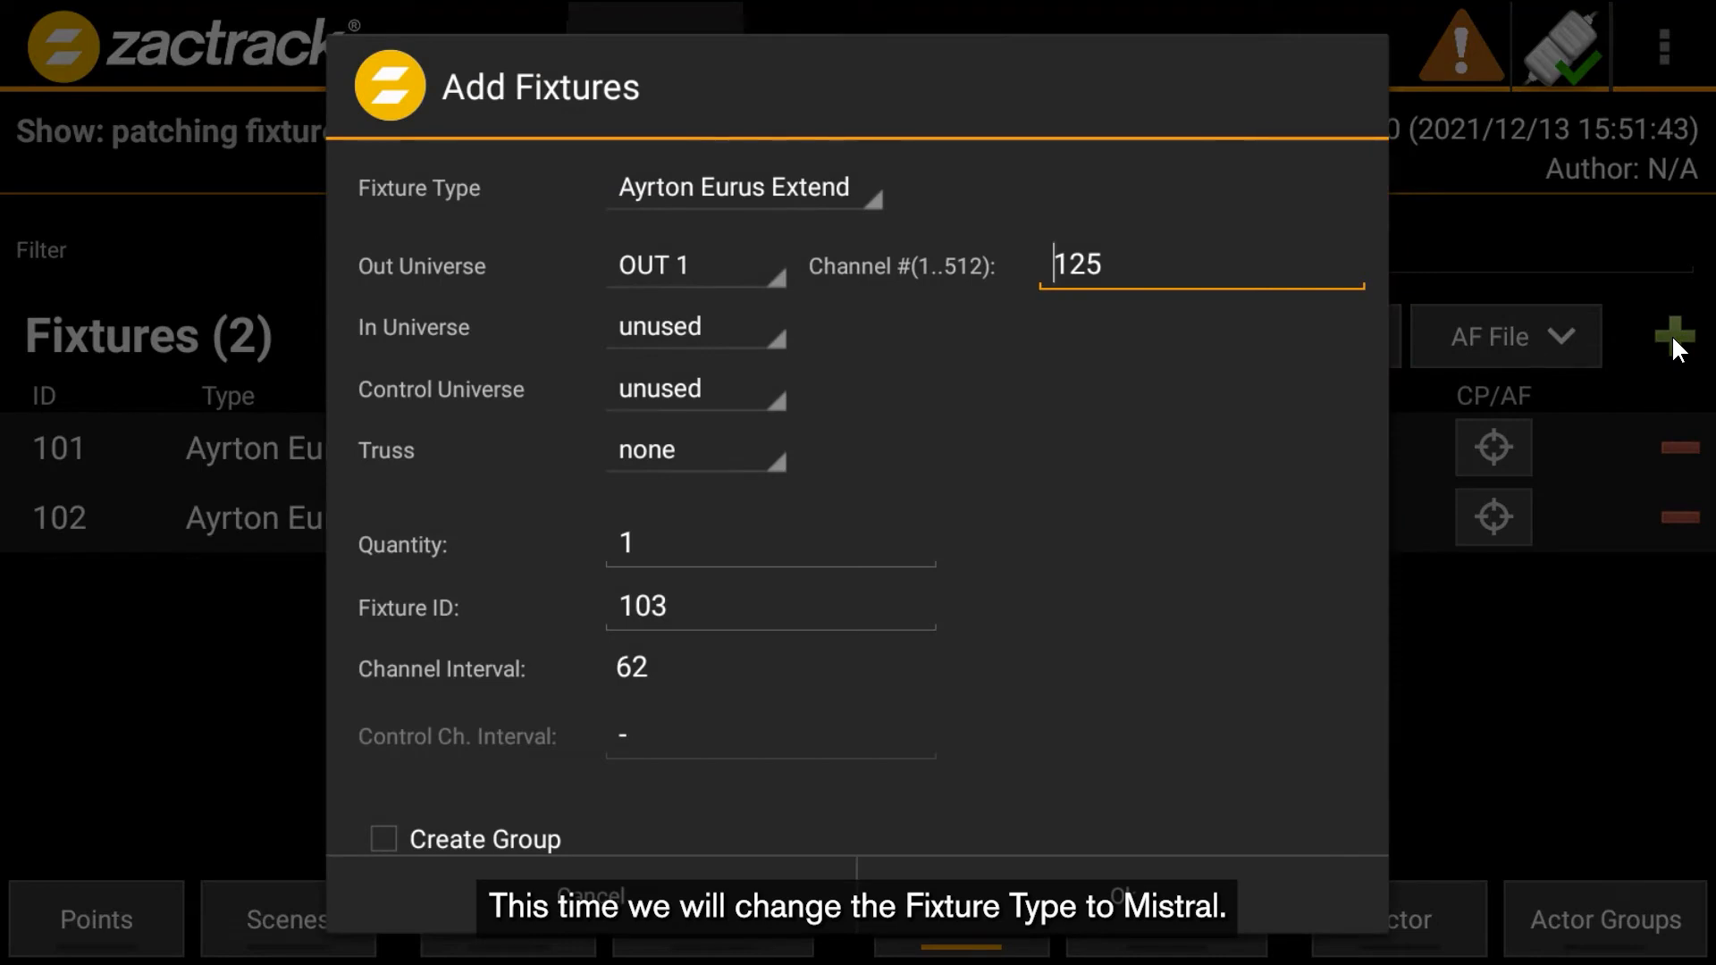
left_click(822, 184)
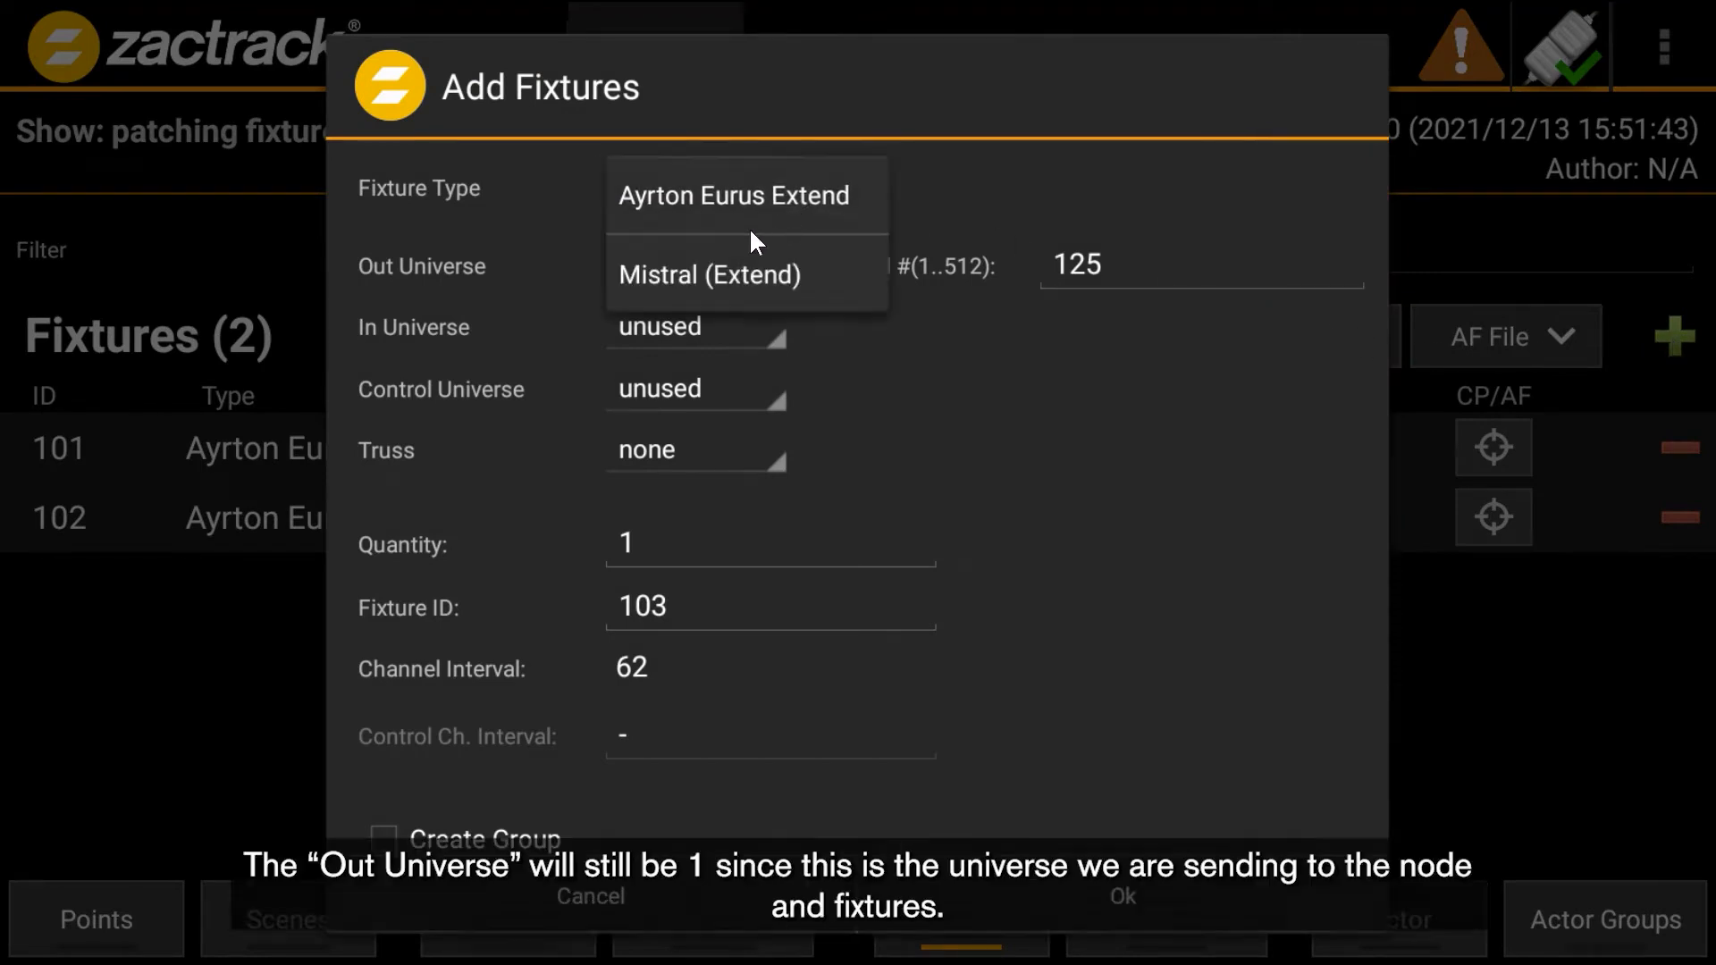
left_click(688, 268)
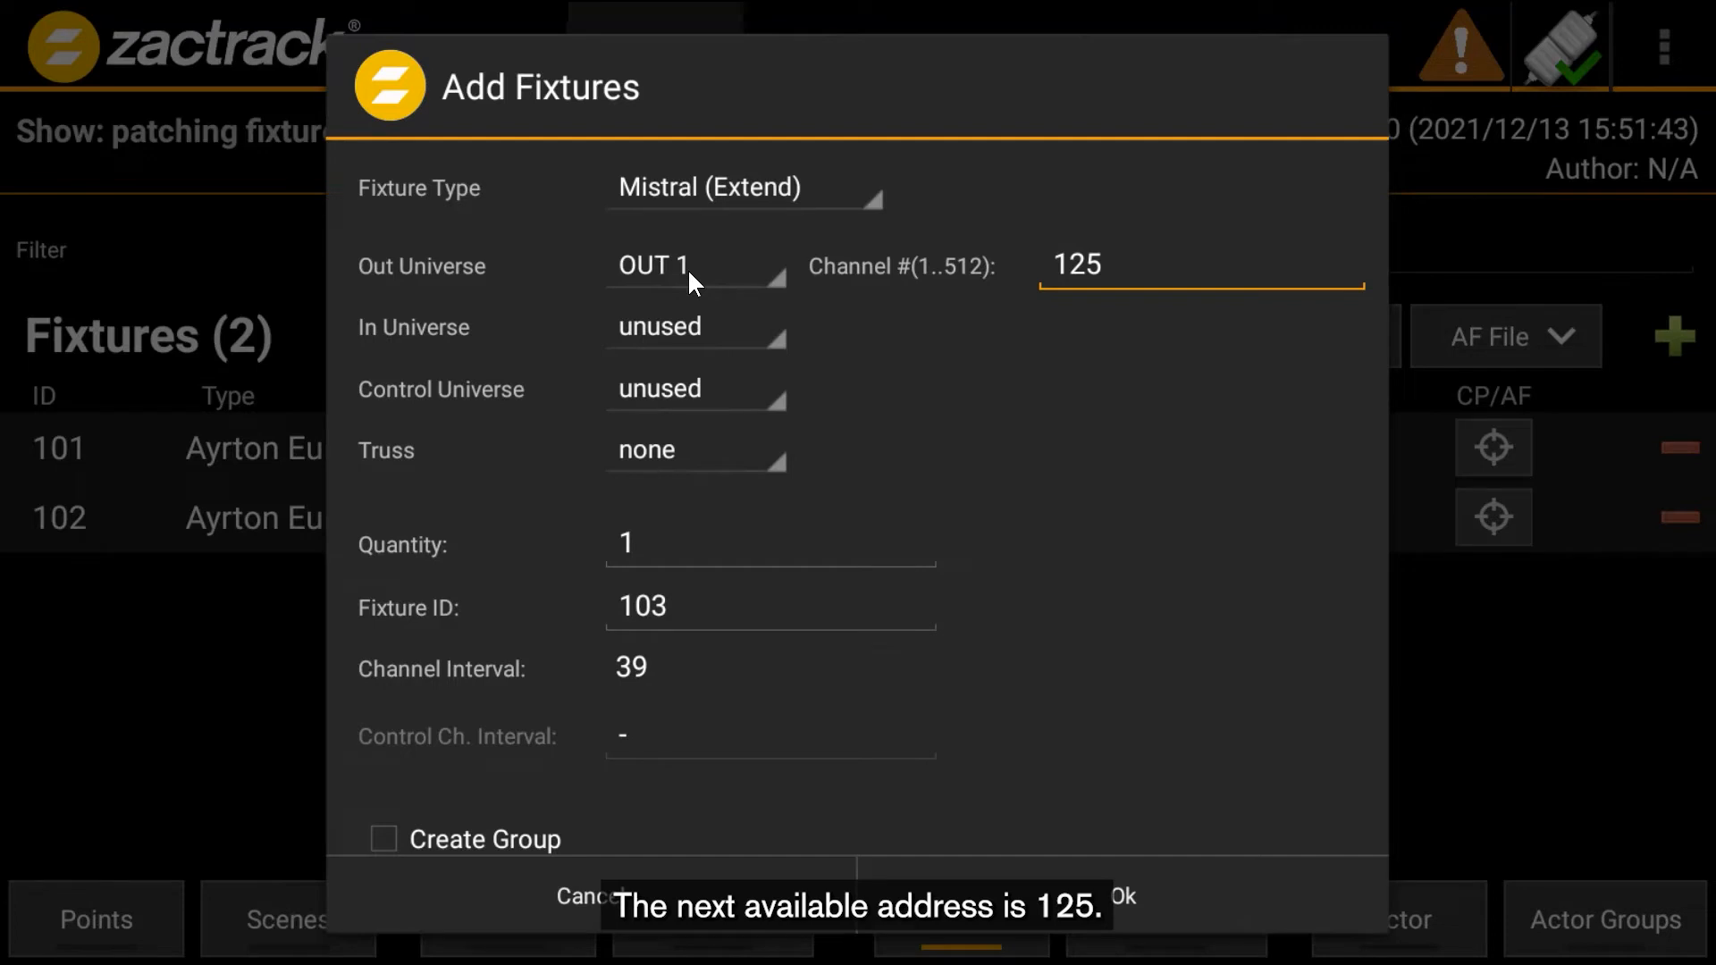
left_click(1130, 270)
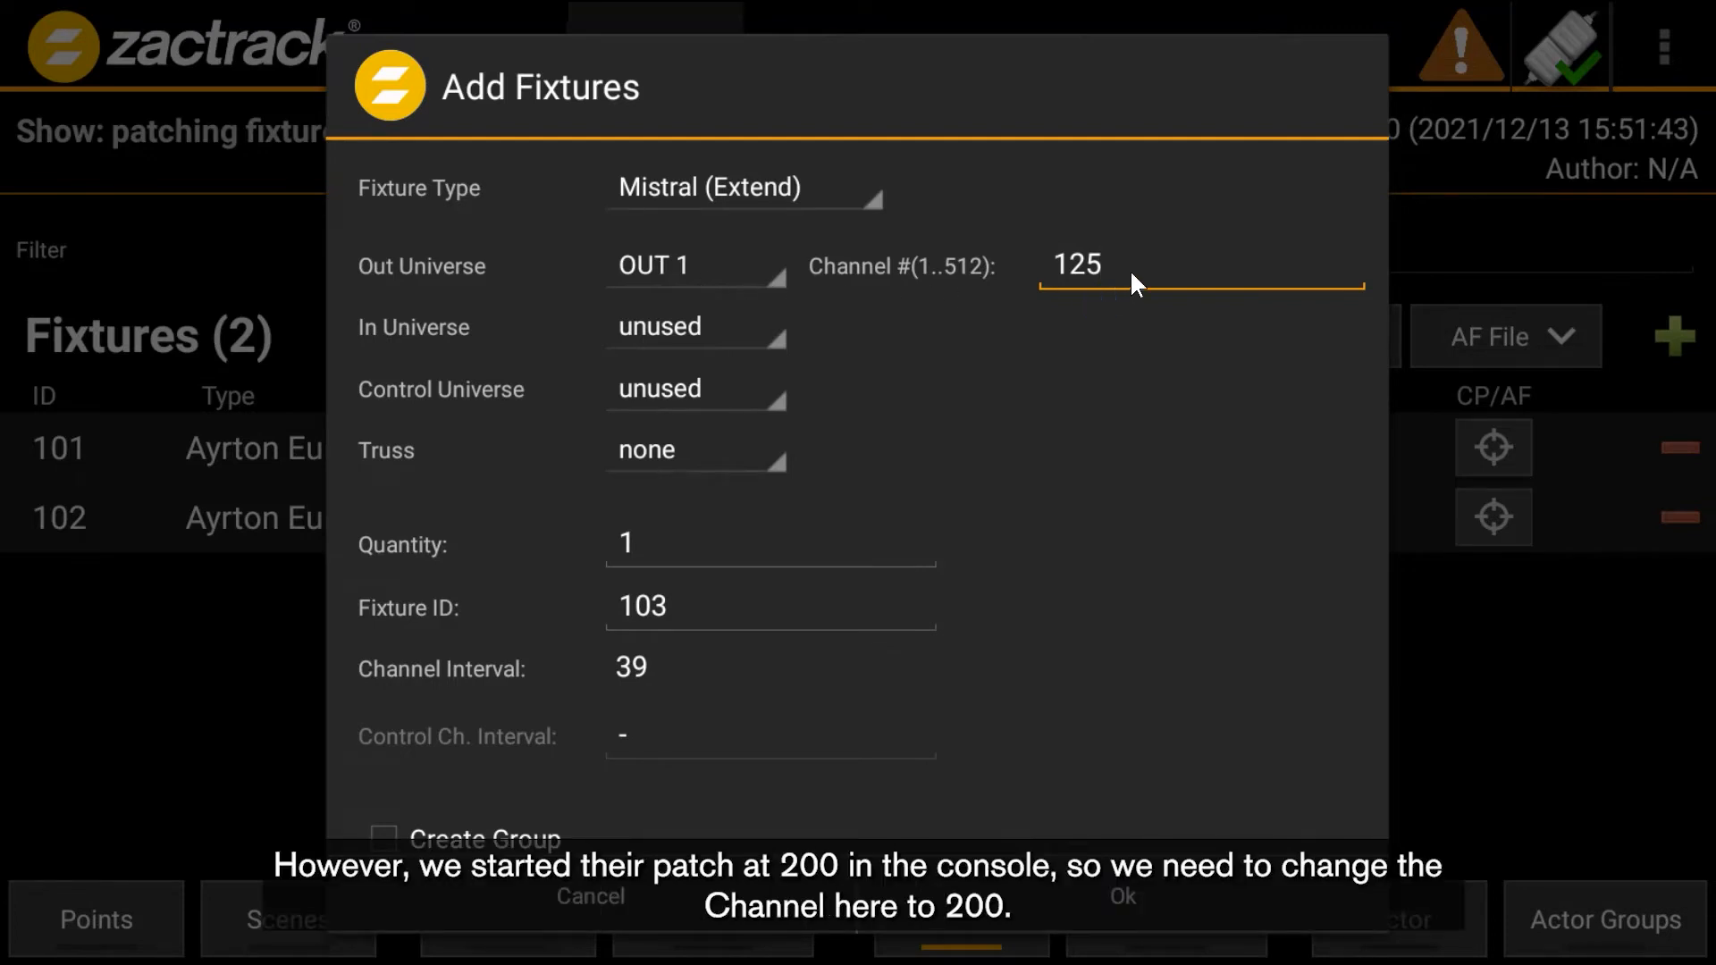
key("BackSpace")
key("BackSpace")
key("BackSpace")
type("200")
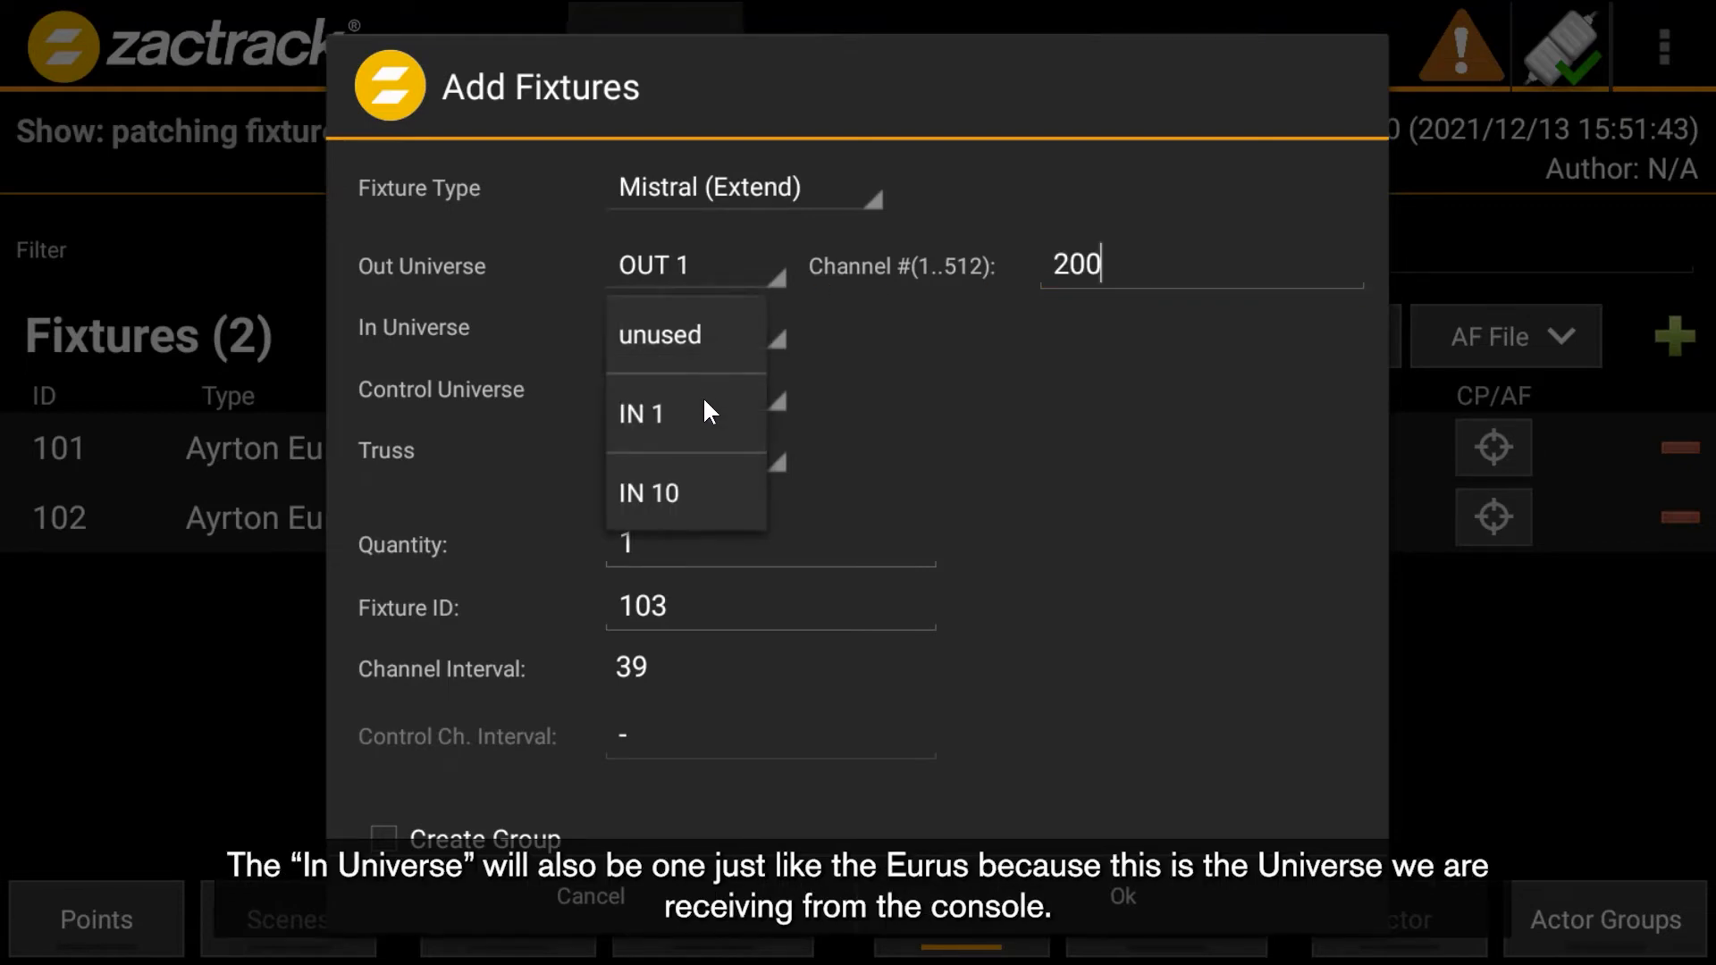
- Set the Mistral fixtures' In Universe to IN 1 and Control Universe to IN 10
left_click(708, 412)
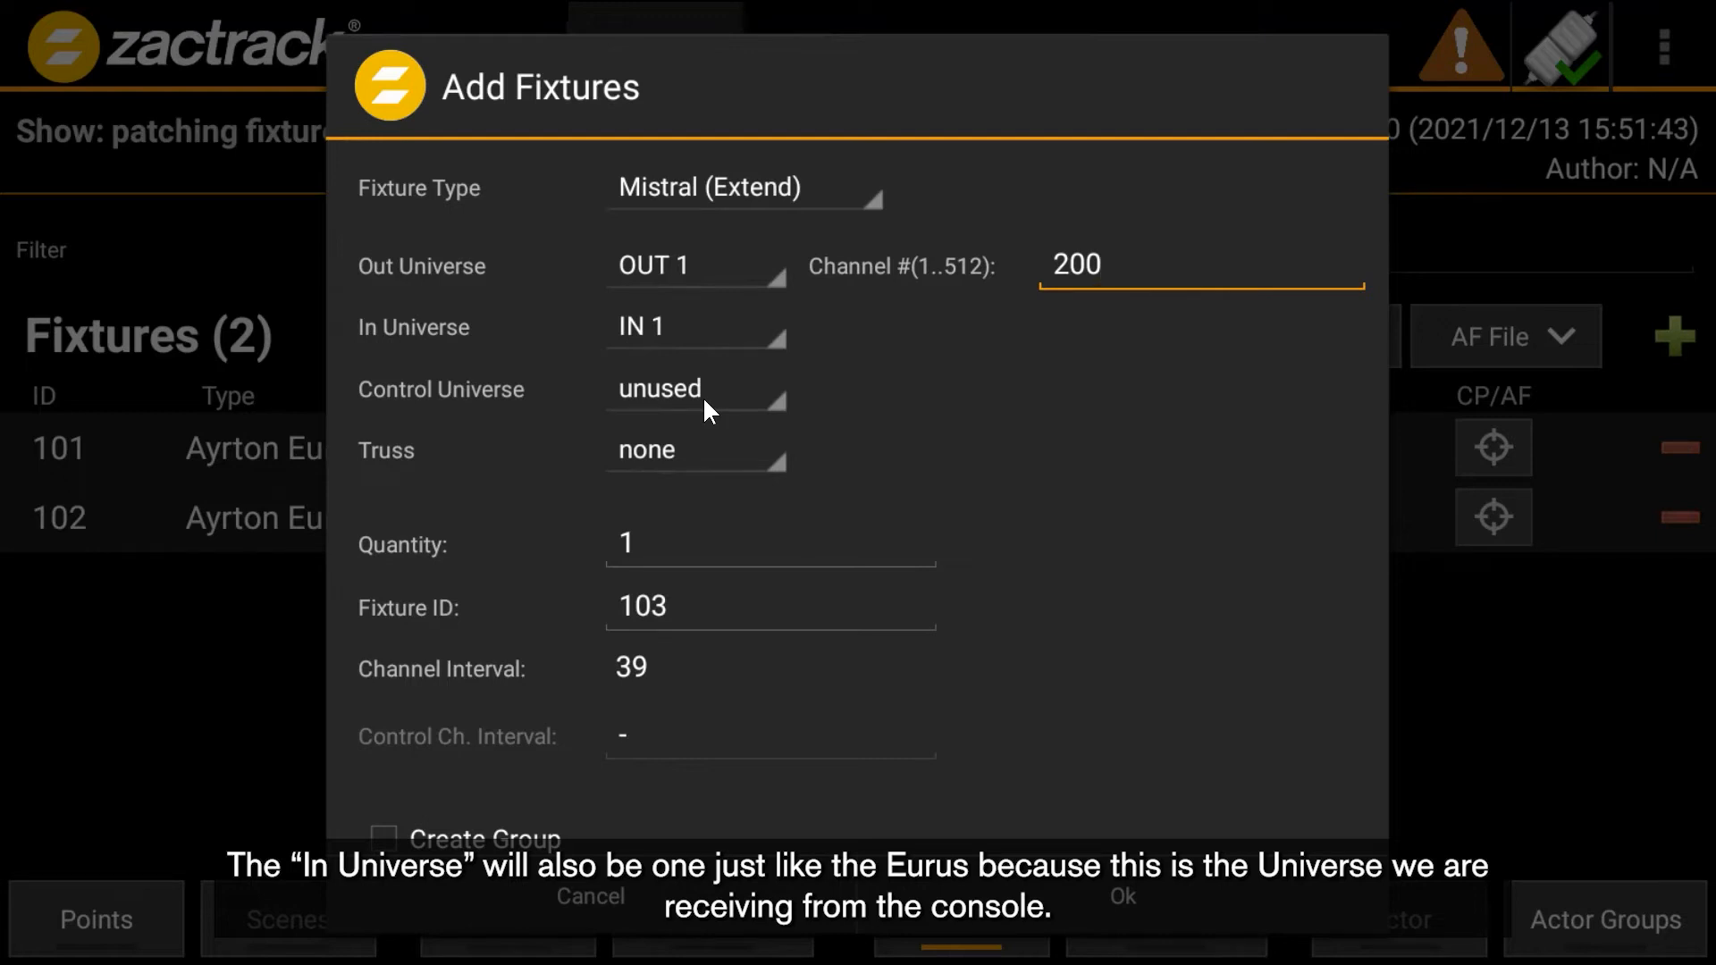
left_click(705, 410)
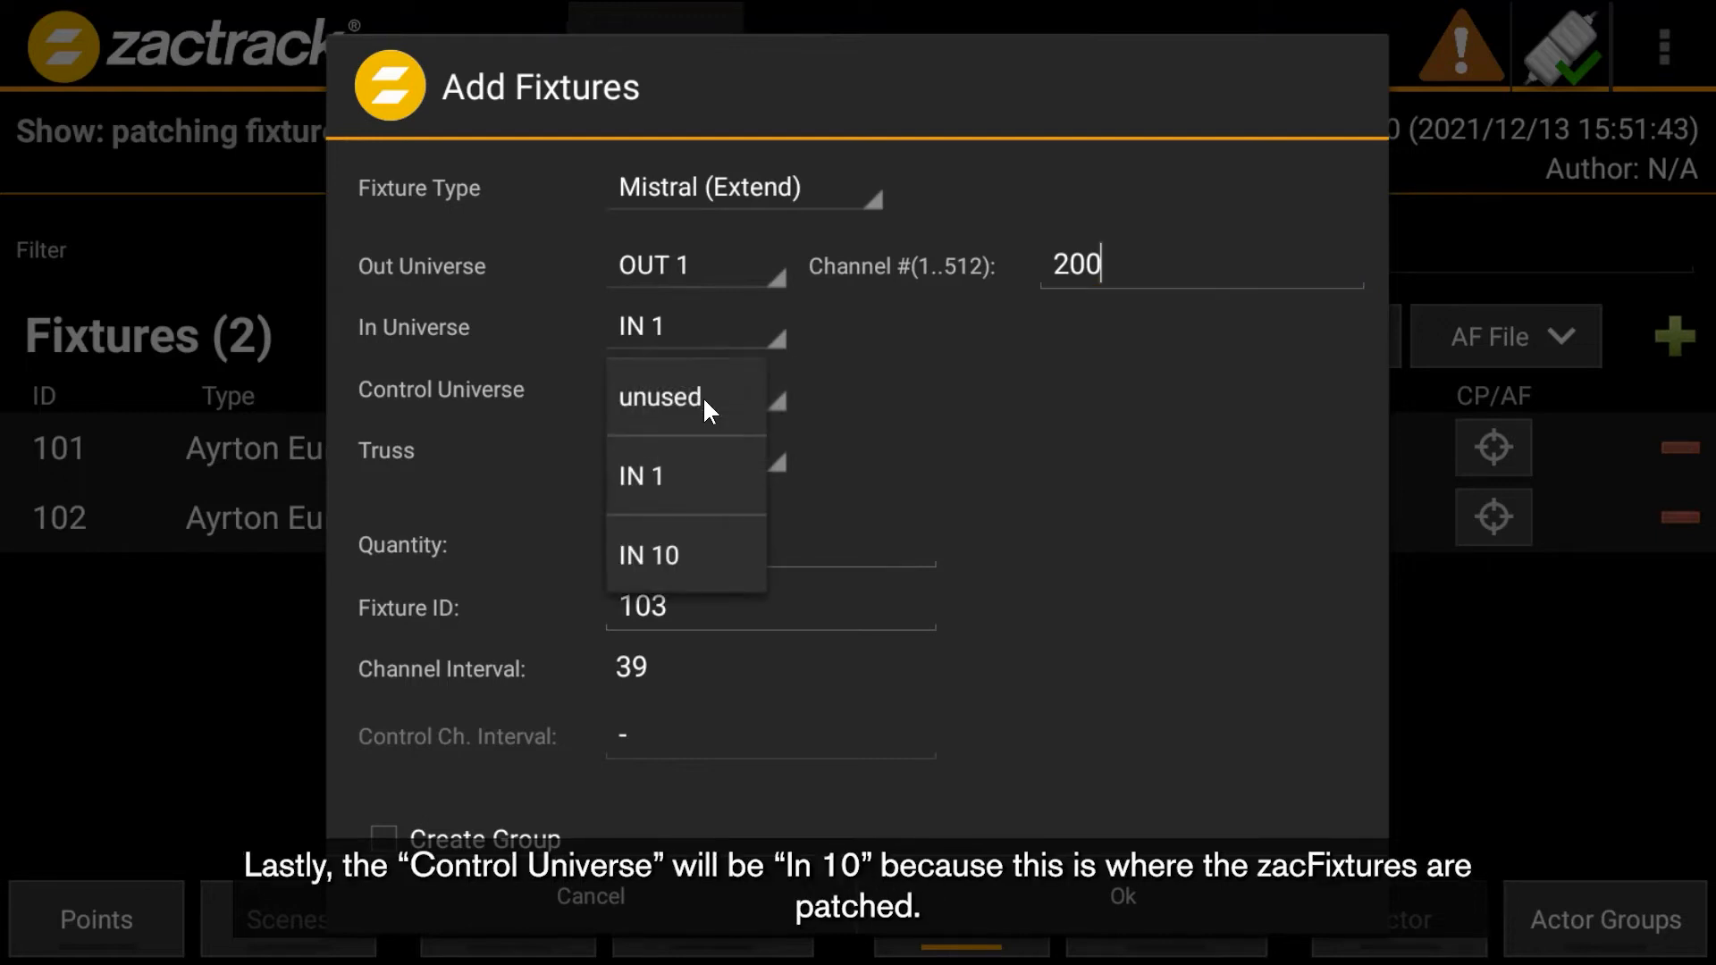
left_click(705, 565)
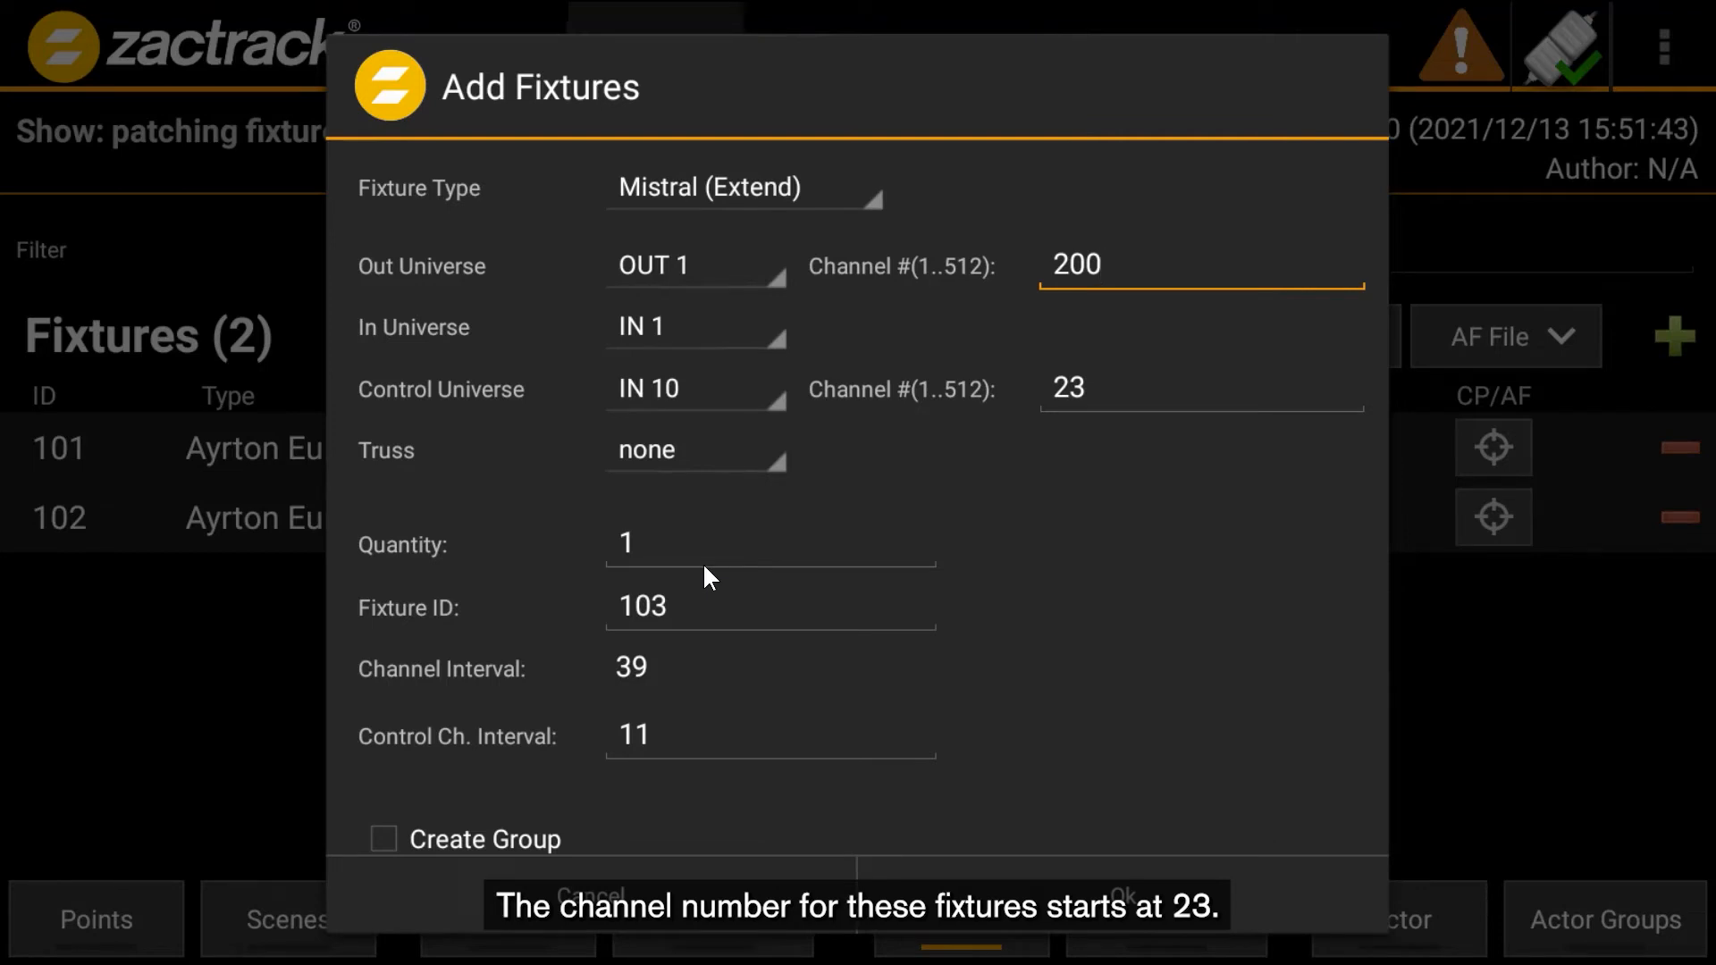
- Set the quantity to 4 and the starting Fixture ID to 201
left_click(669, 563)
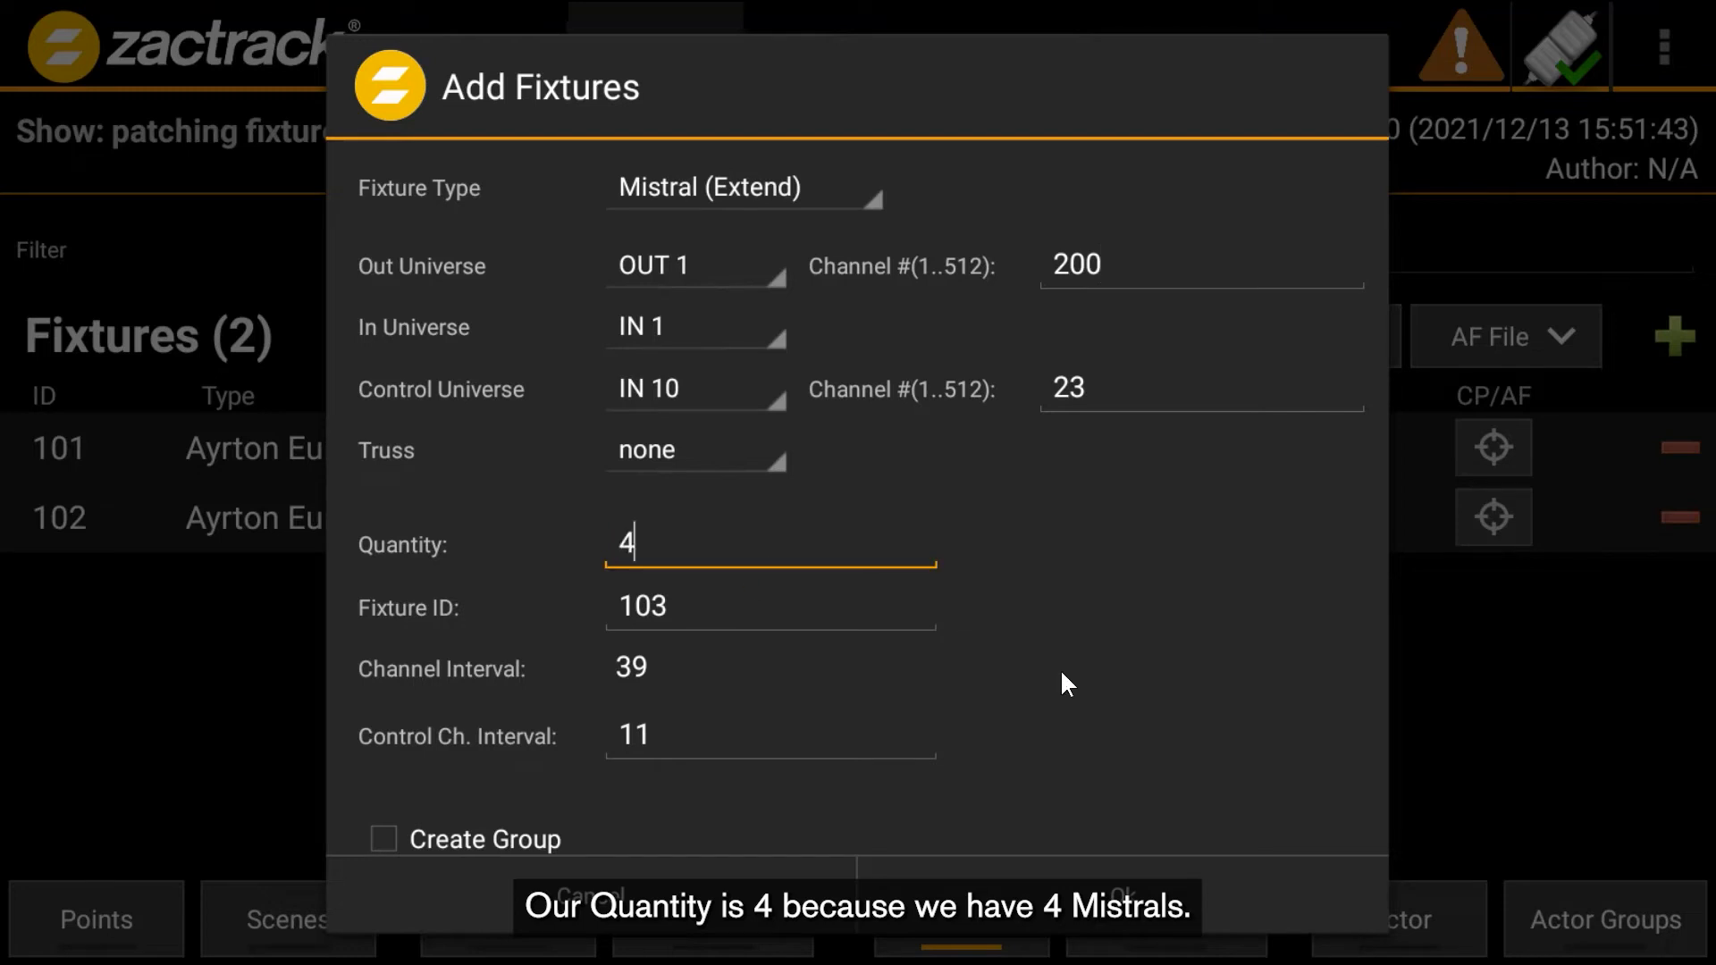
left_click(632, 617)
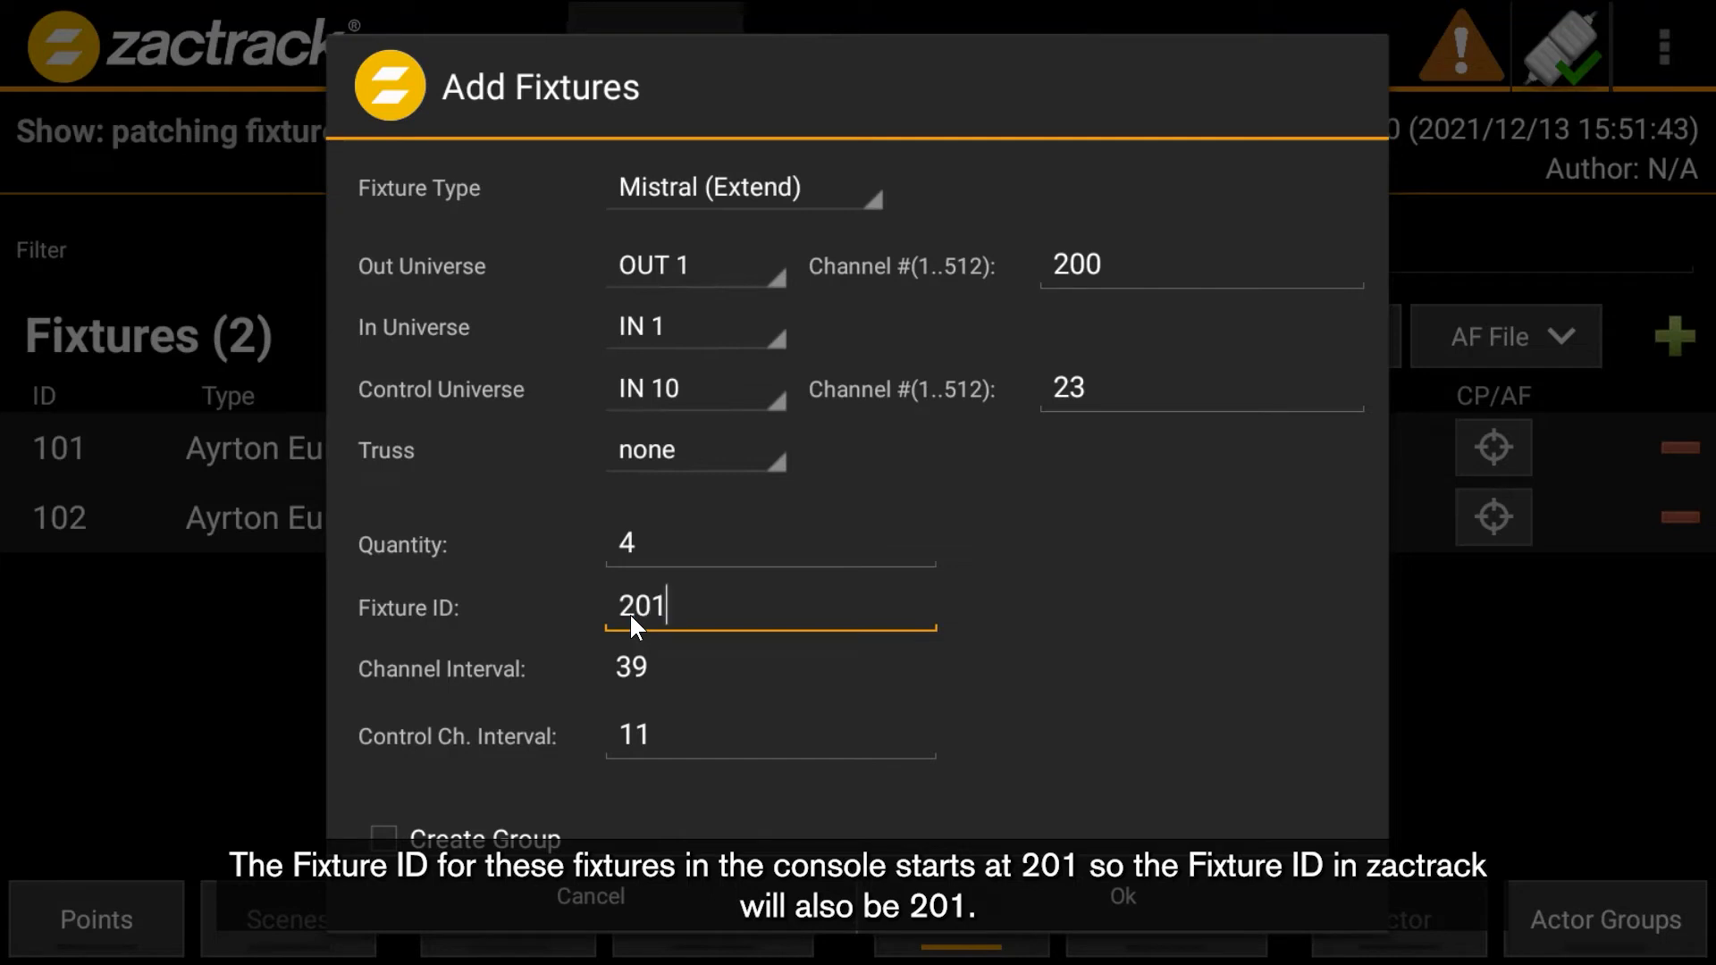
scroll(994, 672, "down", 3)
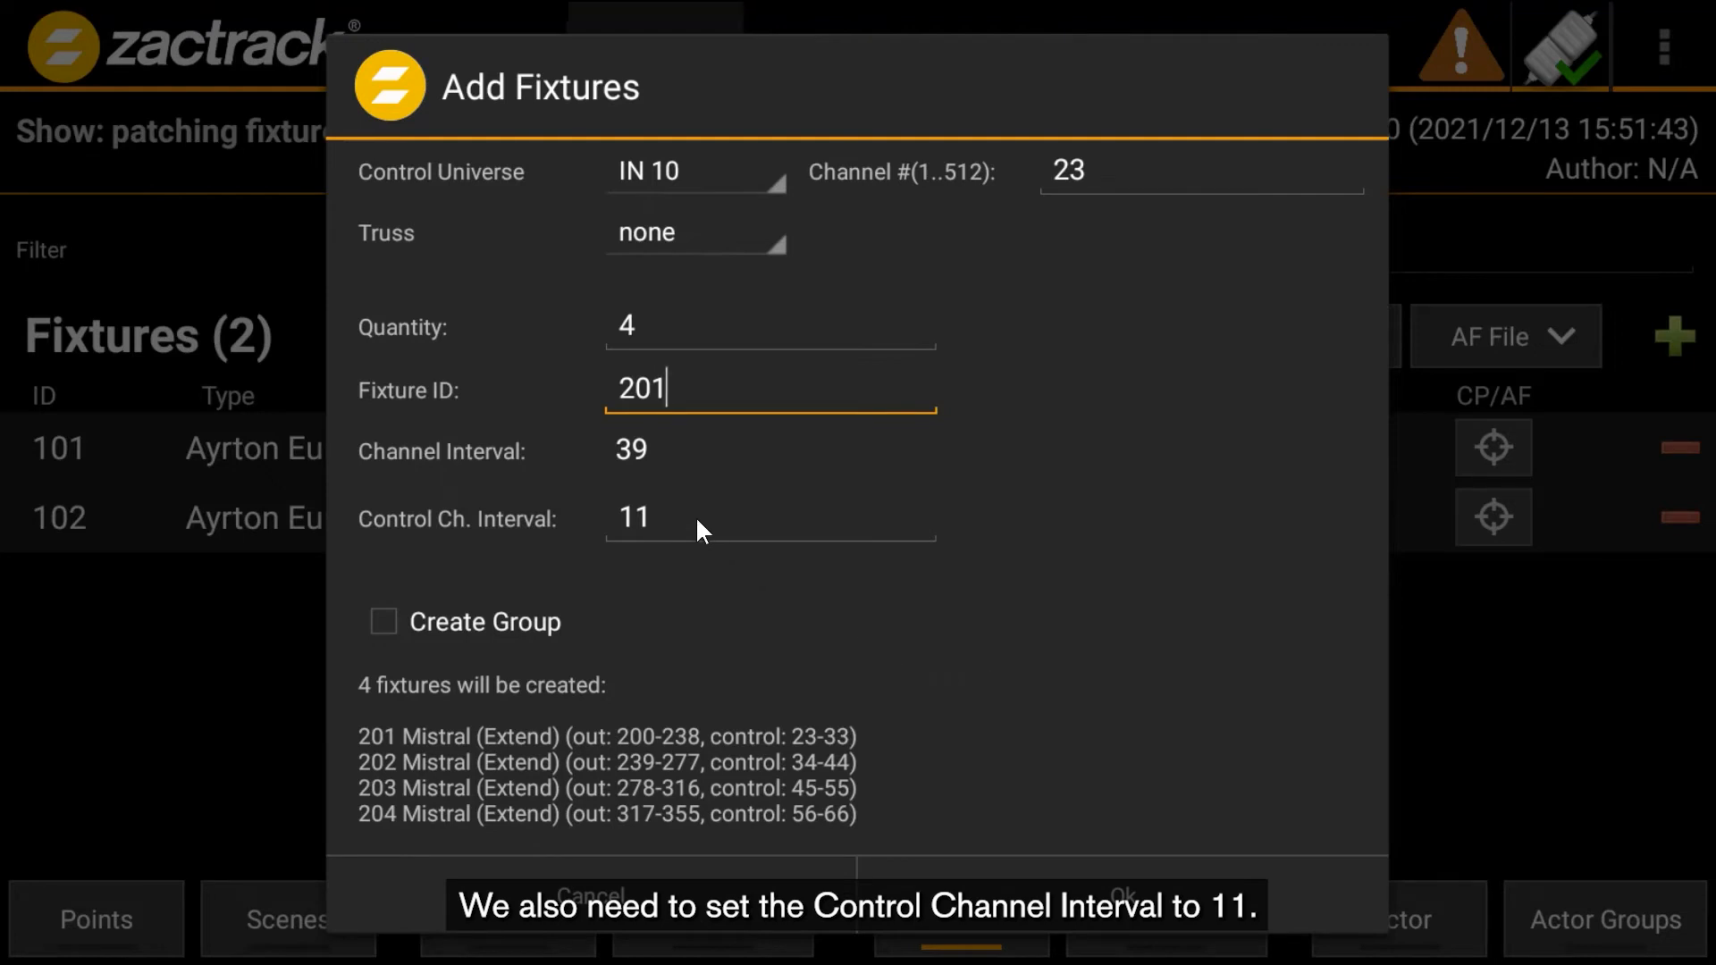
- Enable Create Group, name the group All Mistrals, and confirm adding the four Mistral fixtures
left_click(513, 624)
left_click(713, 626)
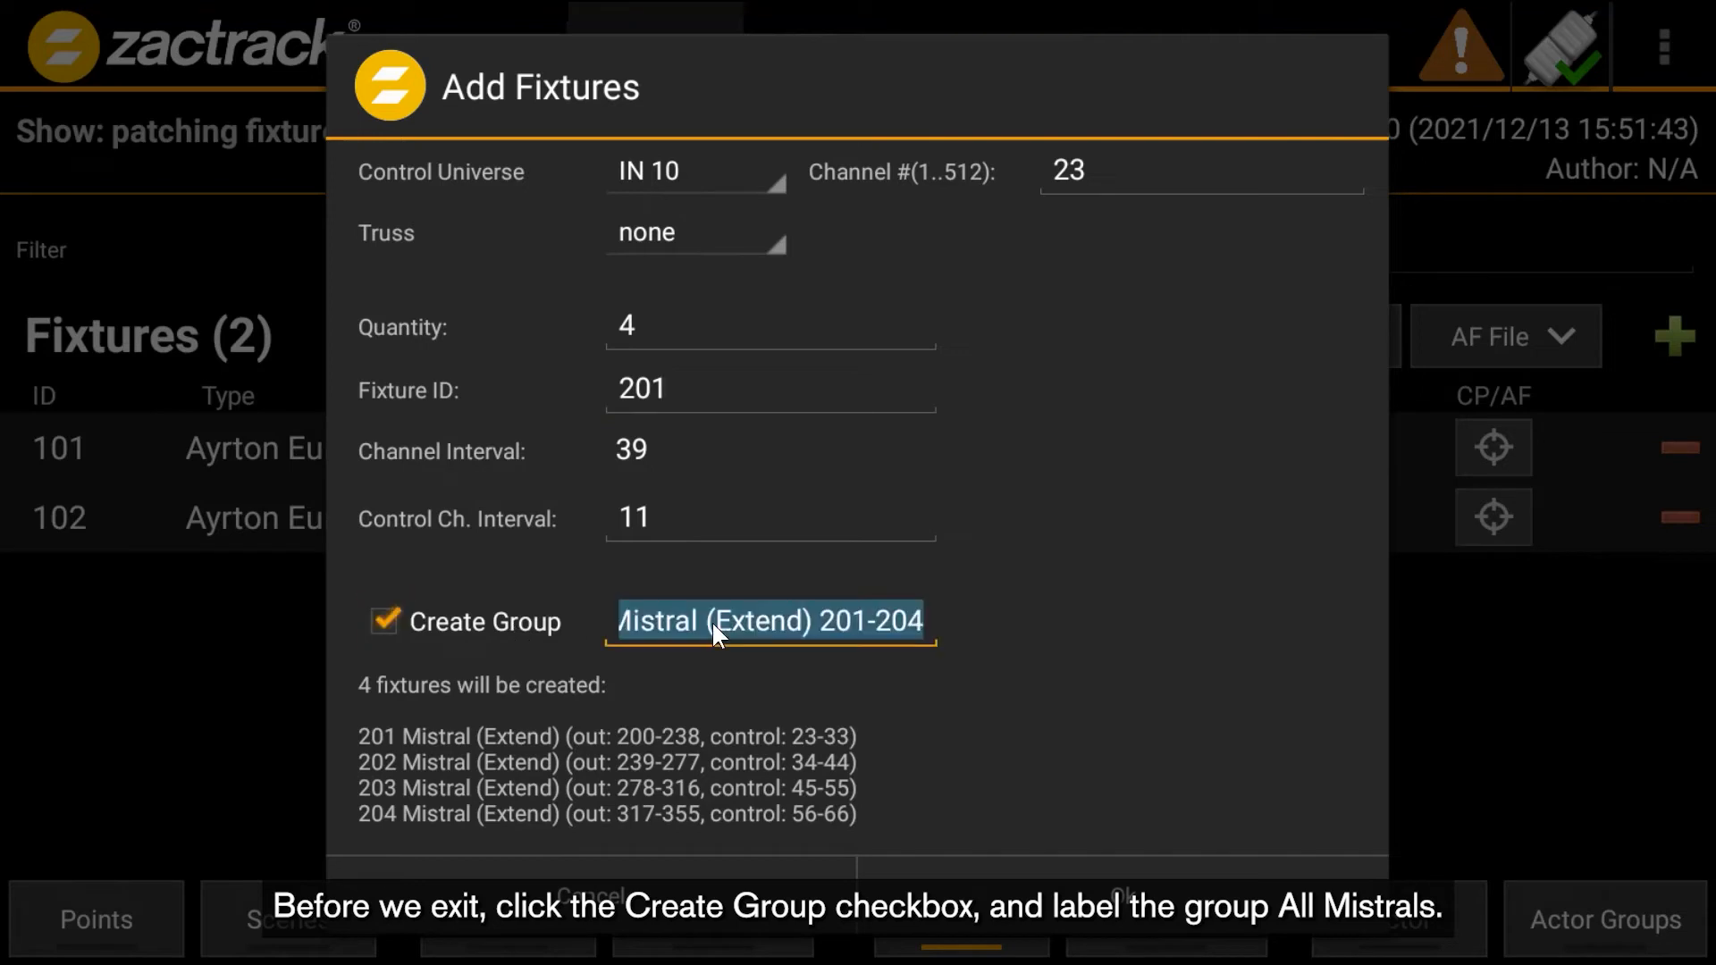
type("All Mis")
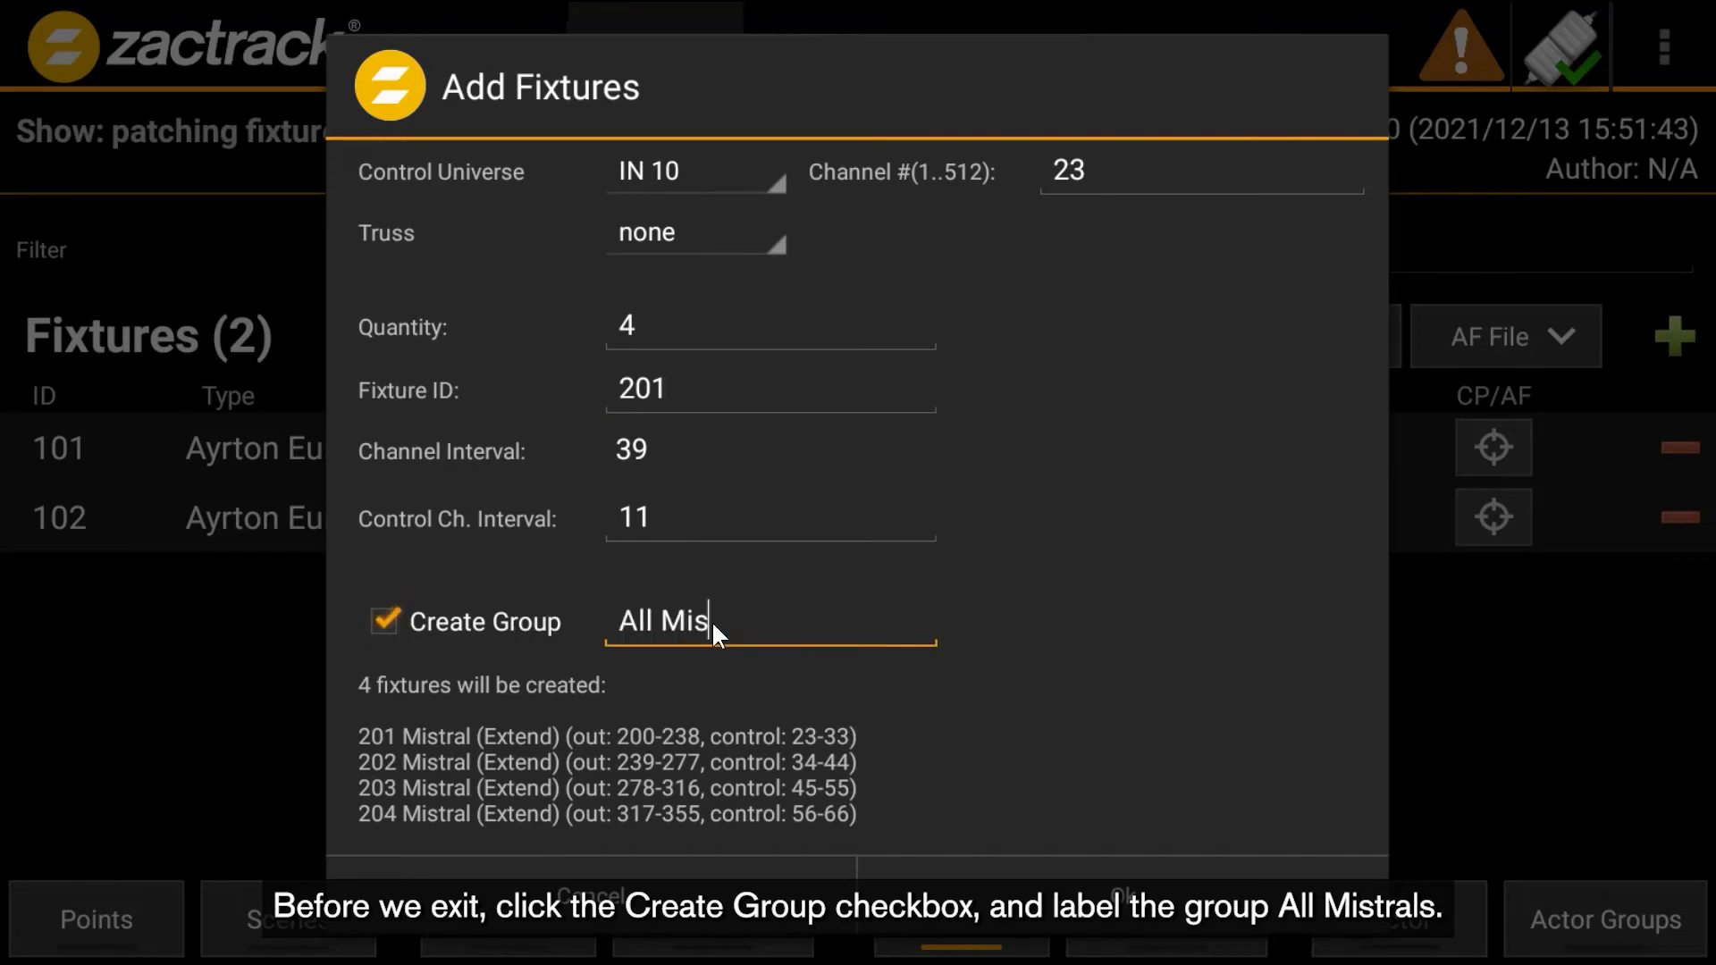
type("trals")
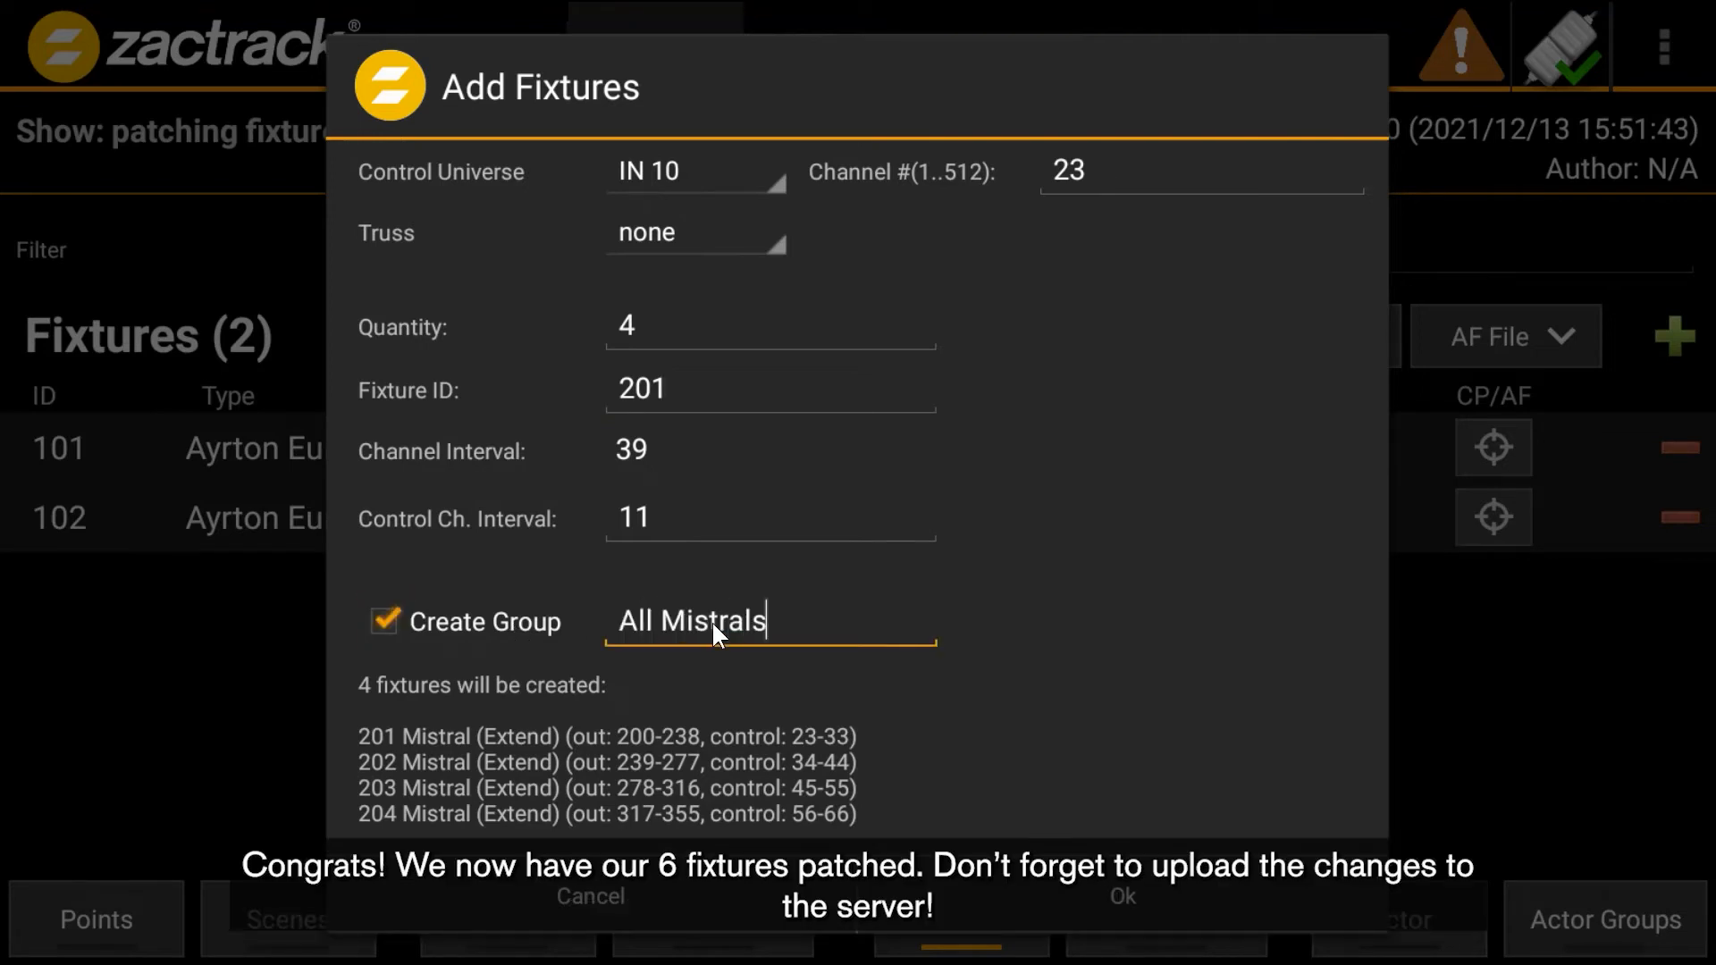
left_click(1104, 882)
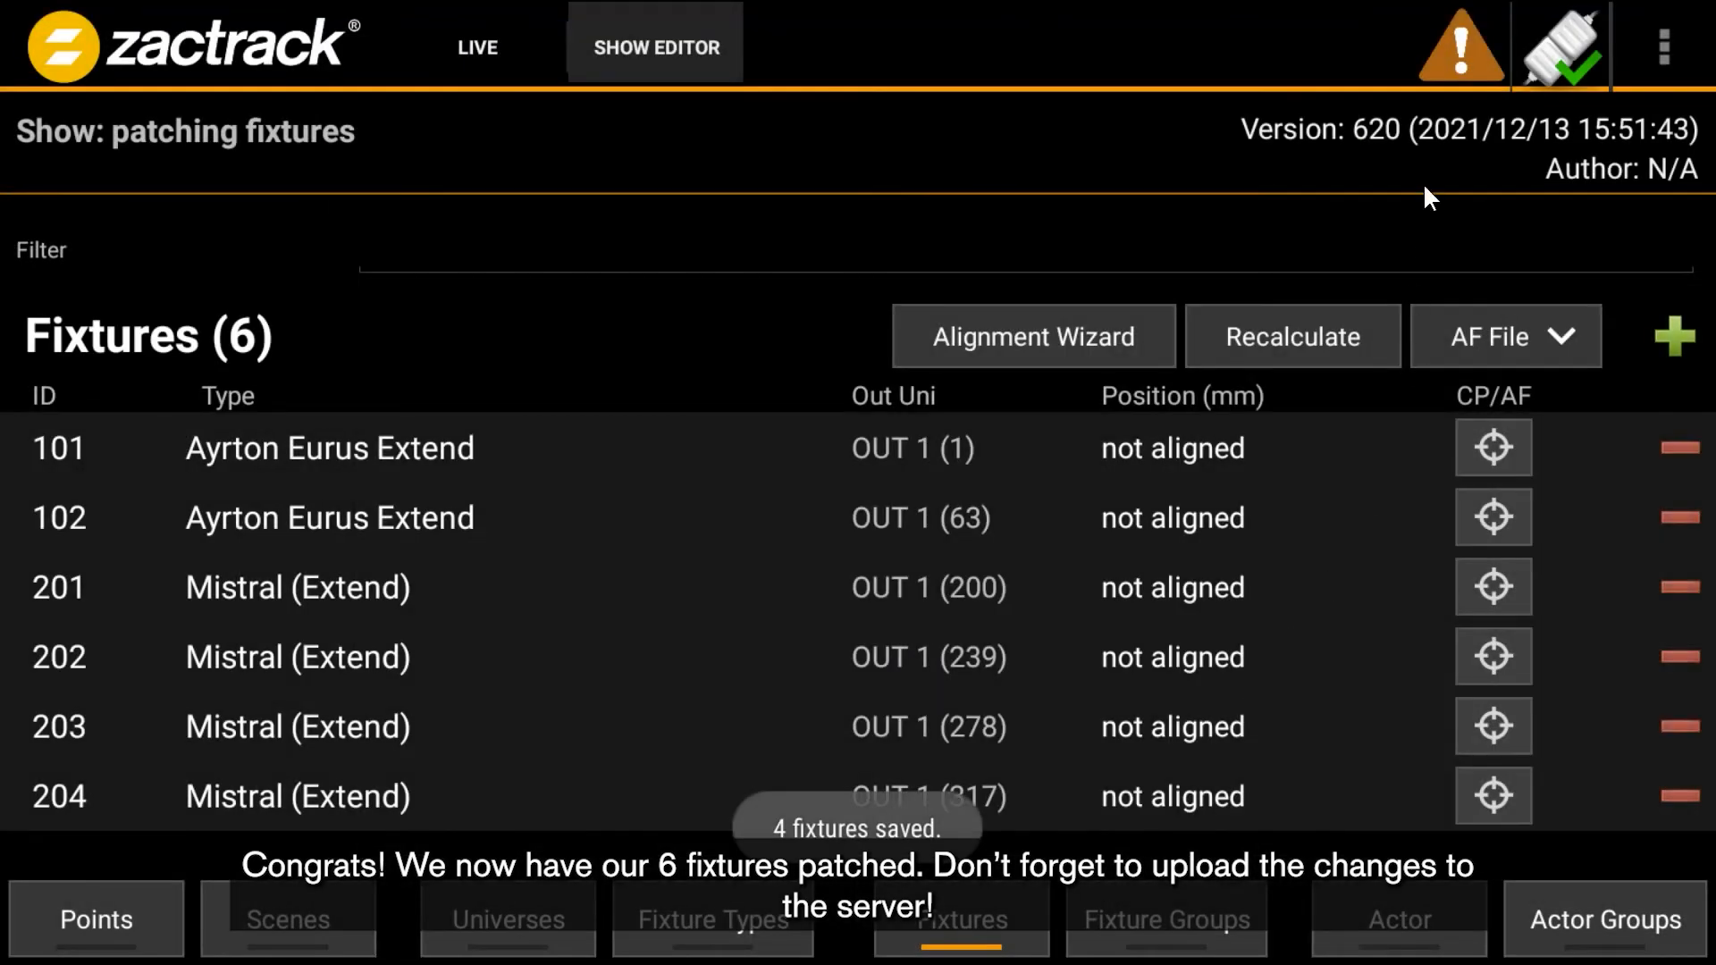
- Upload the patched show to the server
left_click(1448, 41)
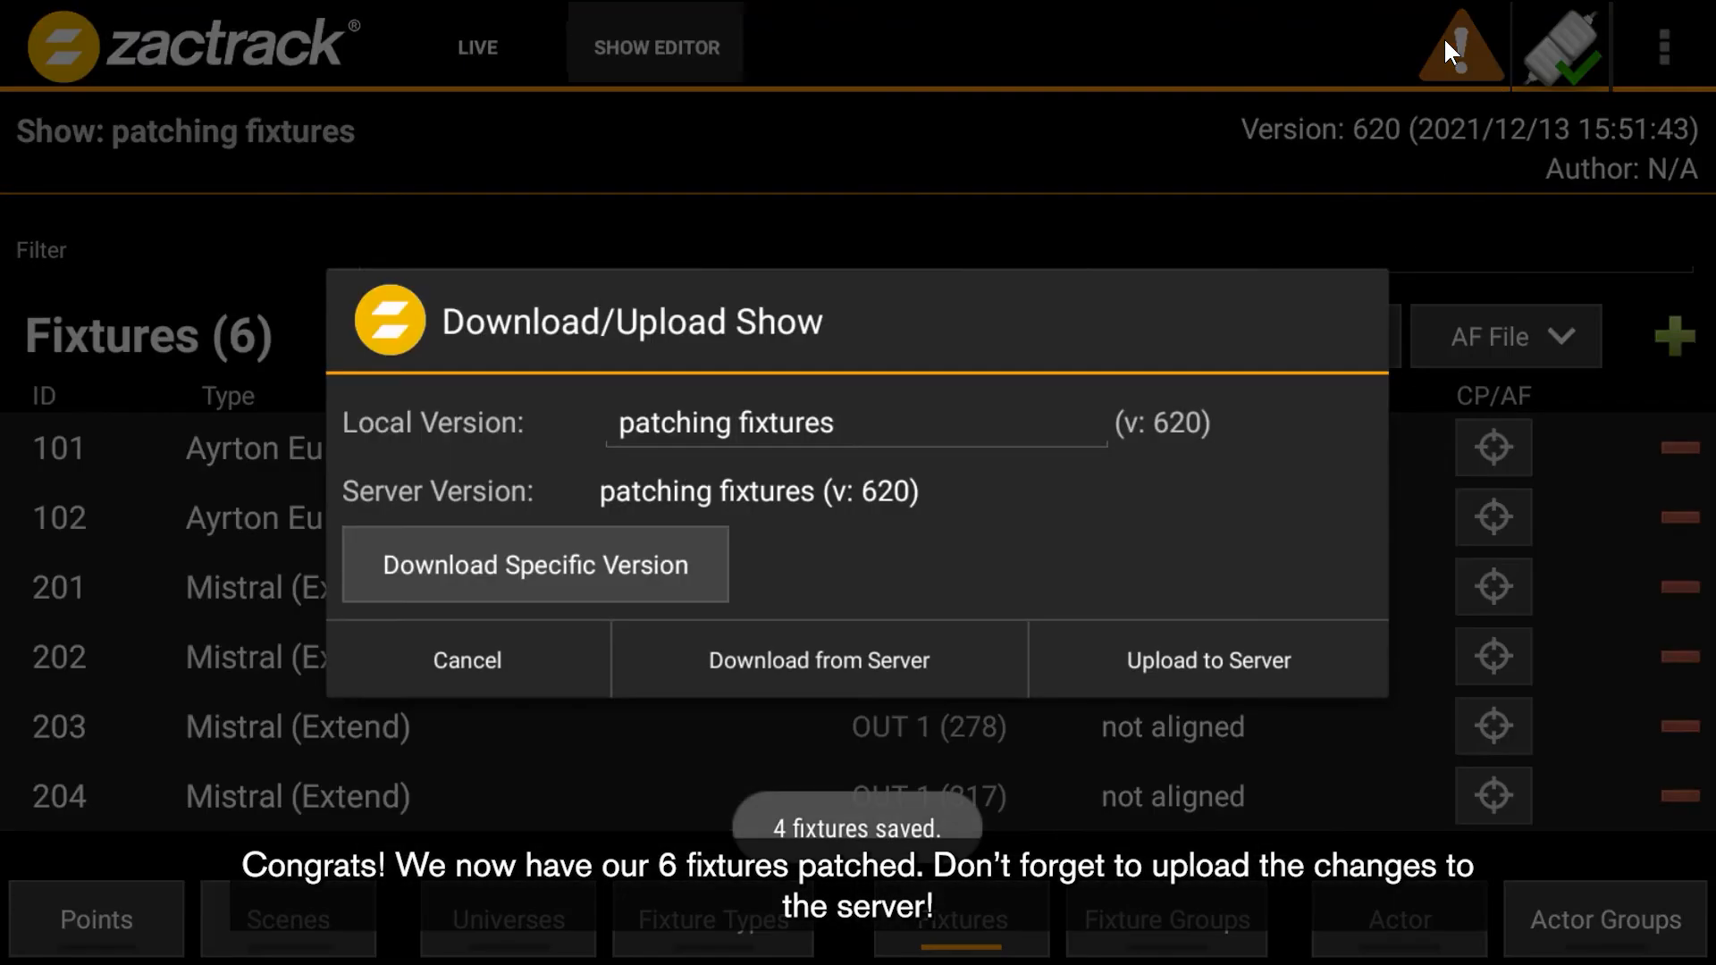
left_click(1211, 659)
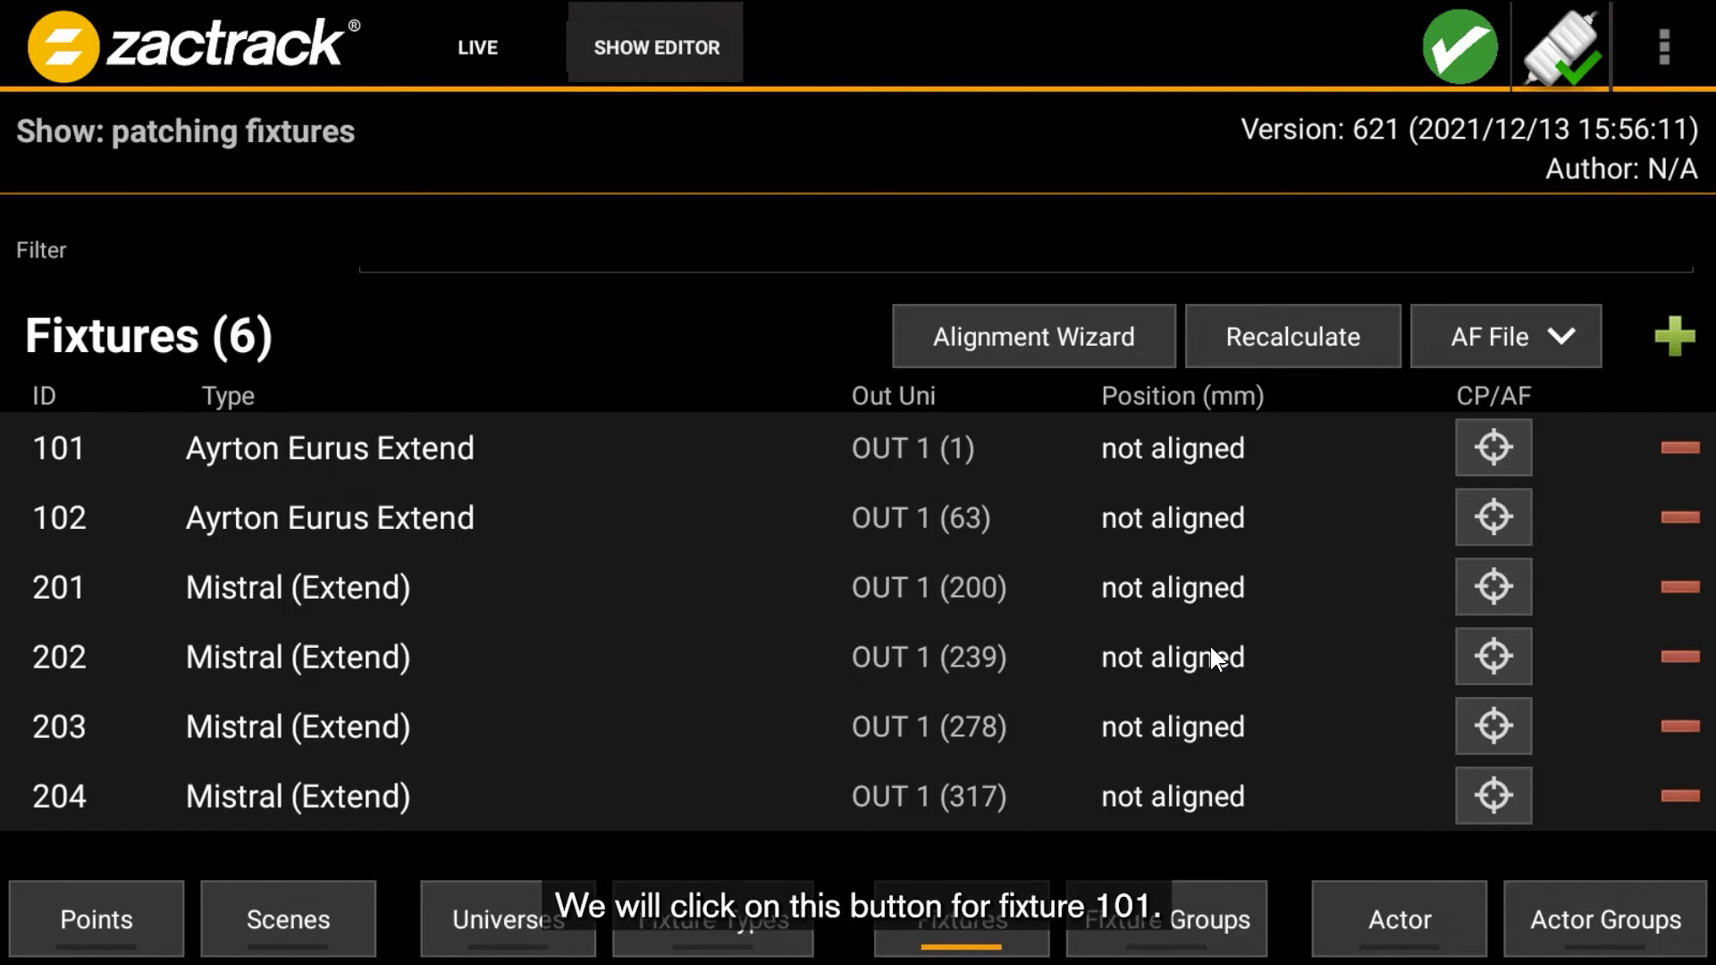
- Open the control panel for fixture 101 and raise its dimmer to 255
left_click(1467, 452)
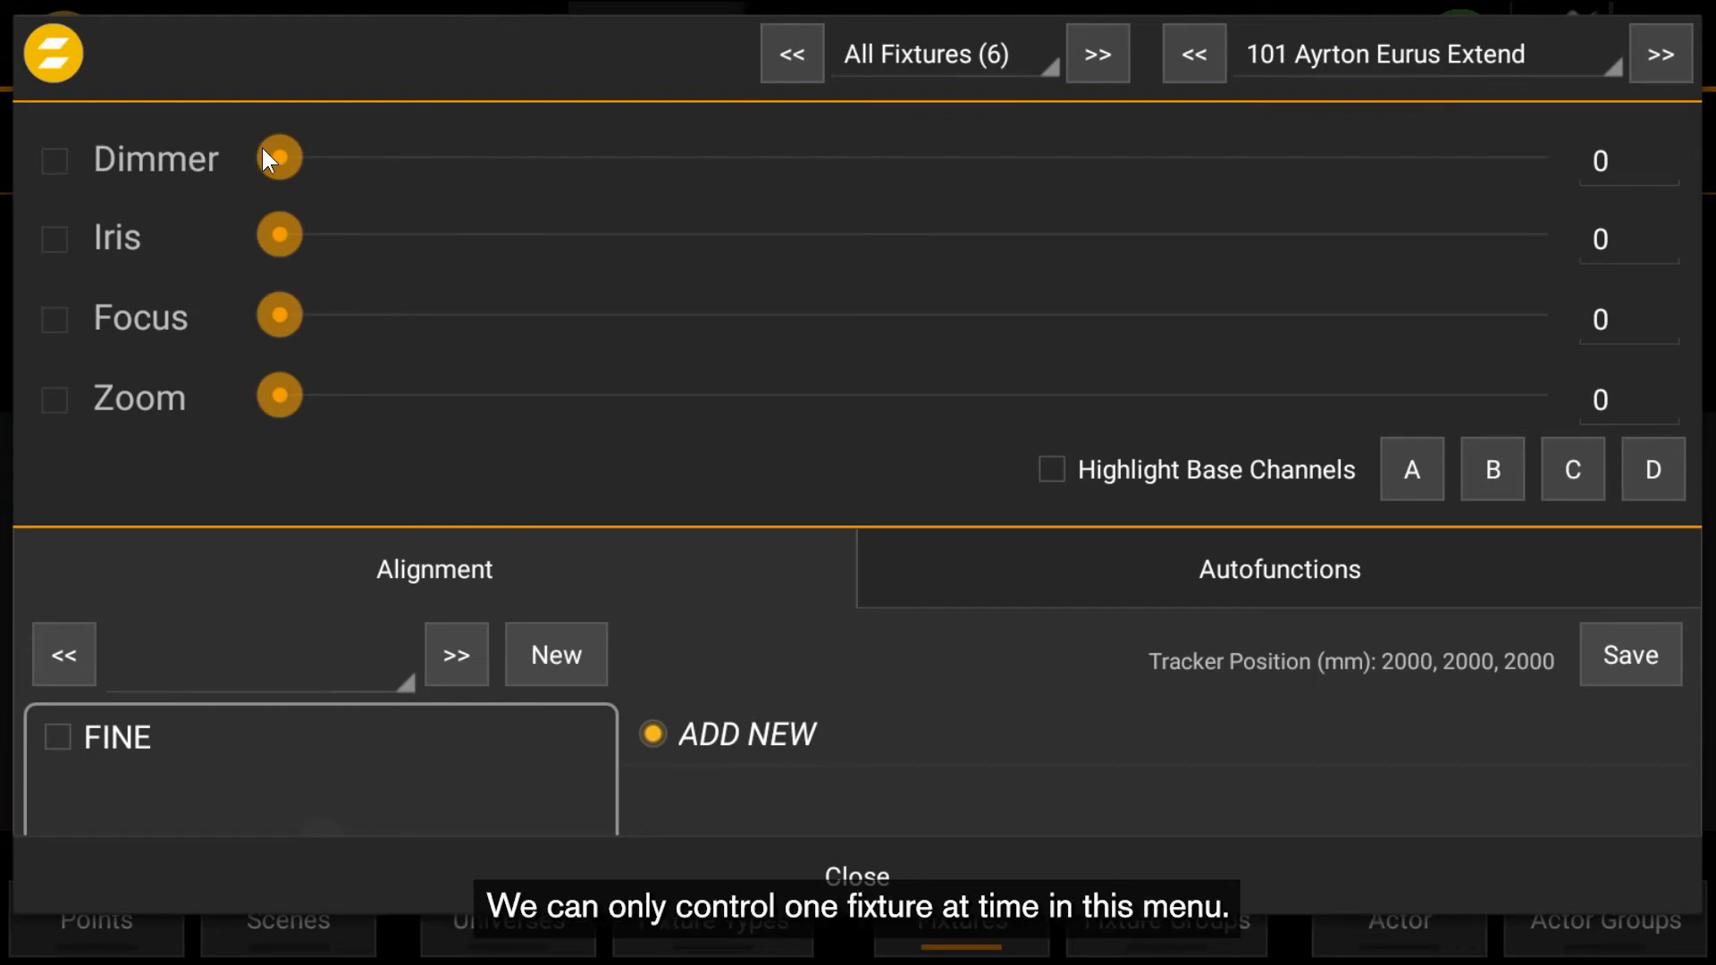
left_click_drag(278, 157, 1557, 168)
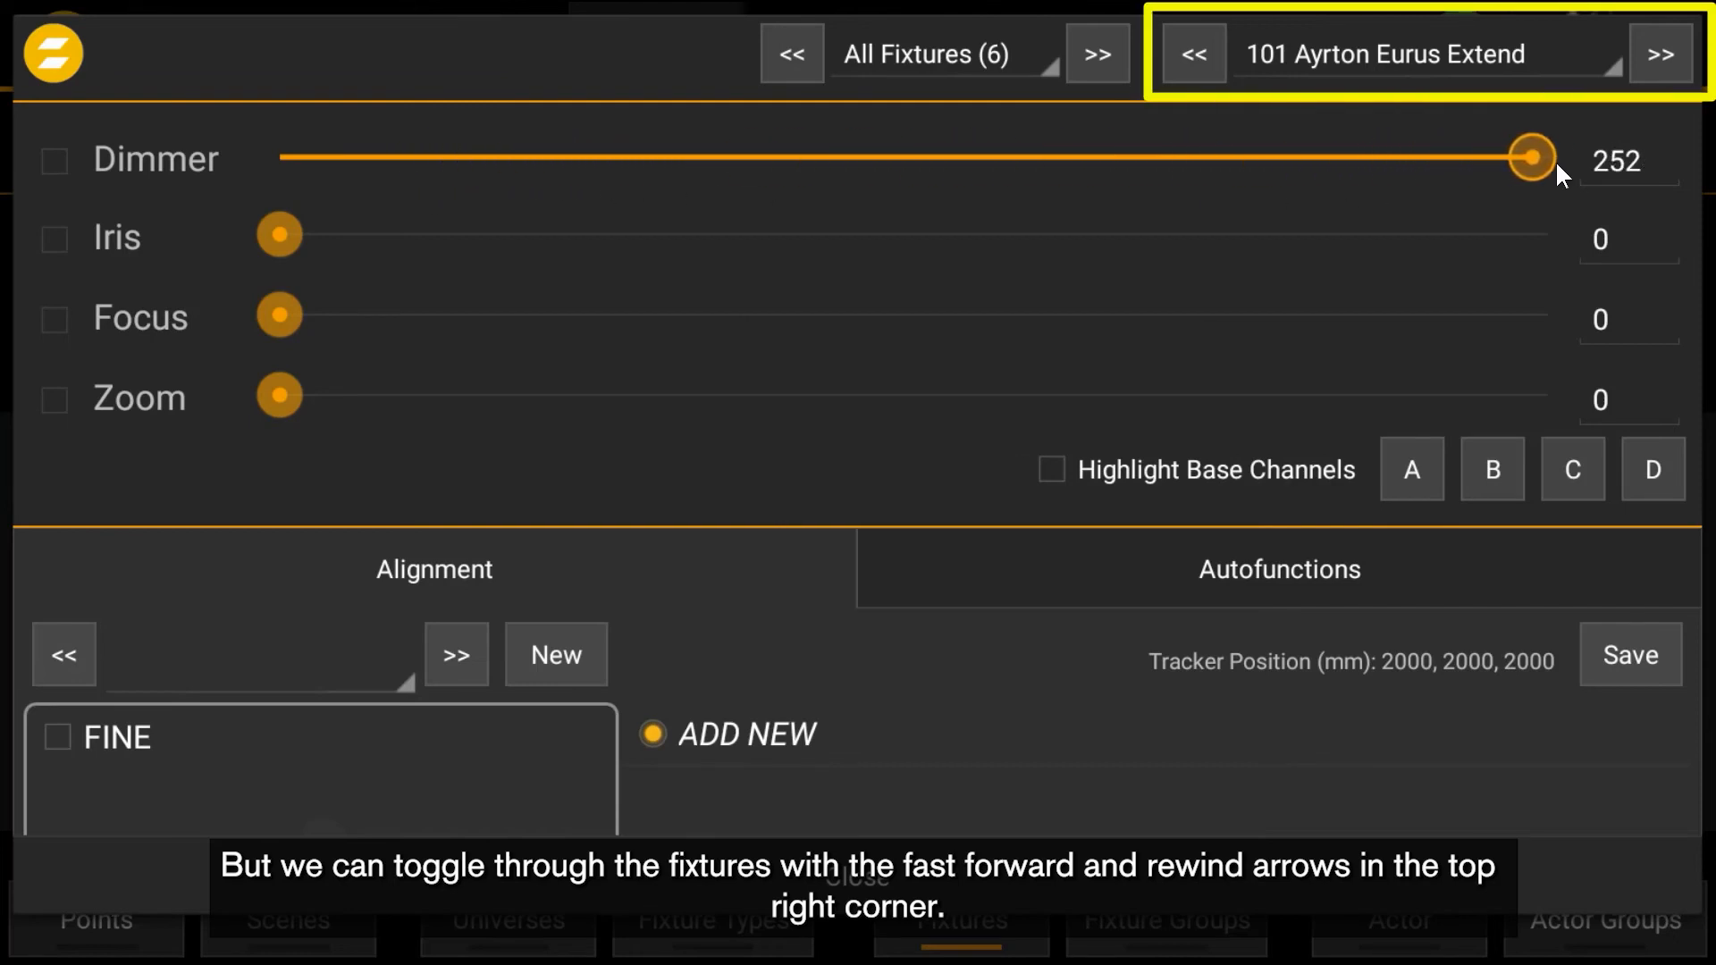
- Step forward and back through the fixtures in the control panel, returning to fixture 101
left_click(1655, 70)
left_click(1654, 67)
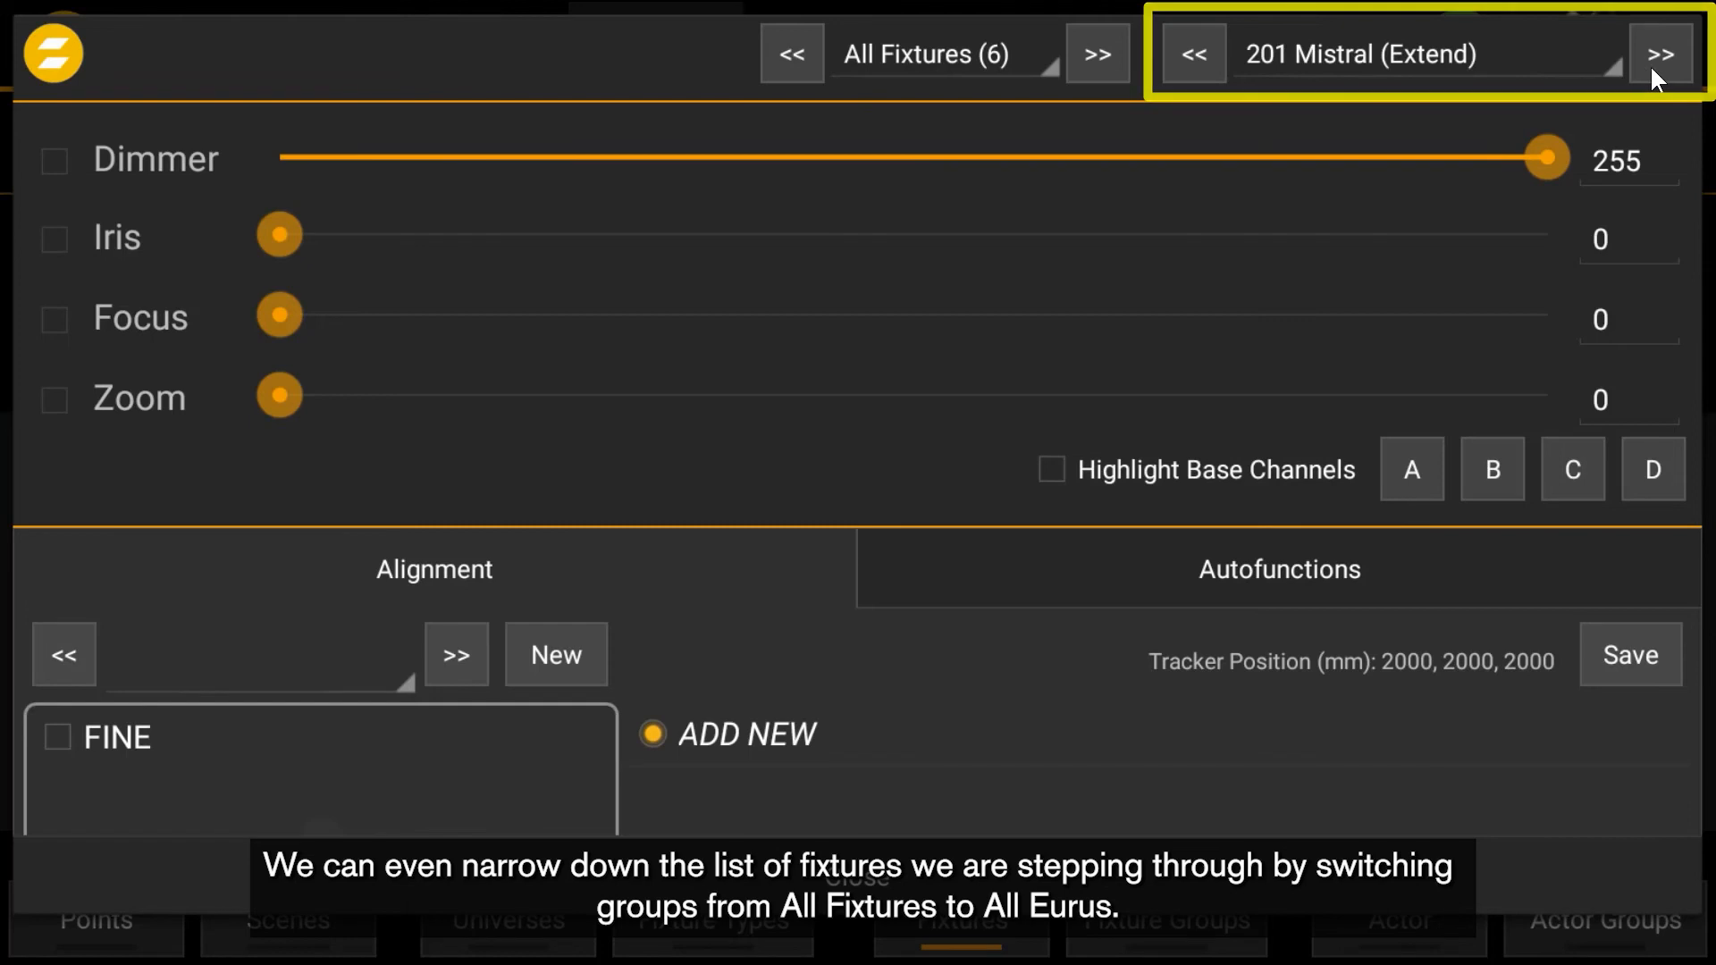
left_click(1650, 65)
left_click(1215, 55)
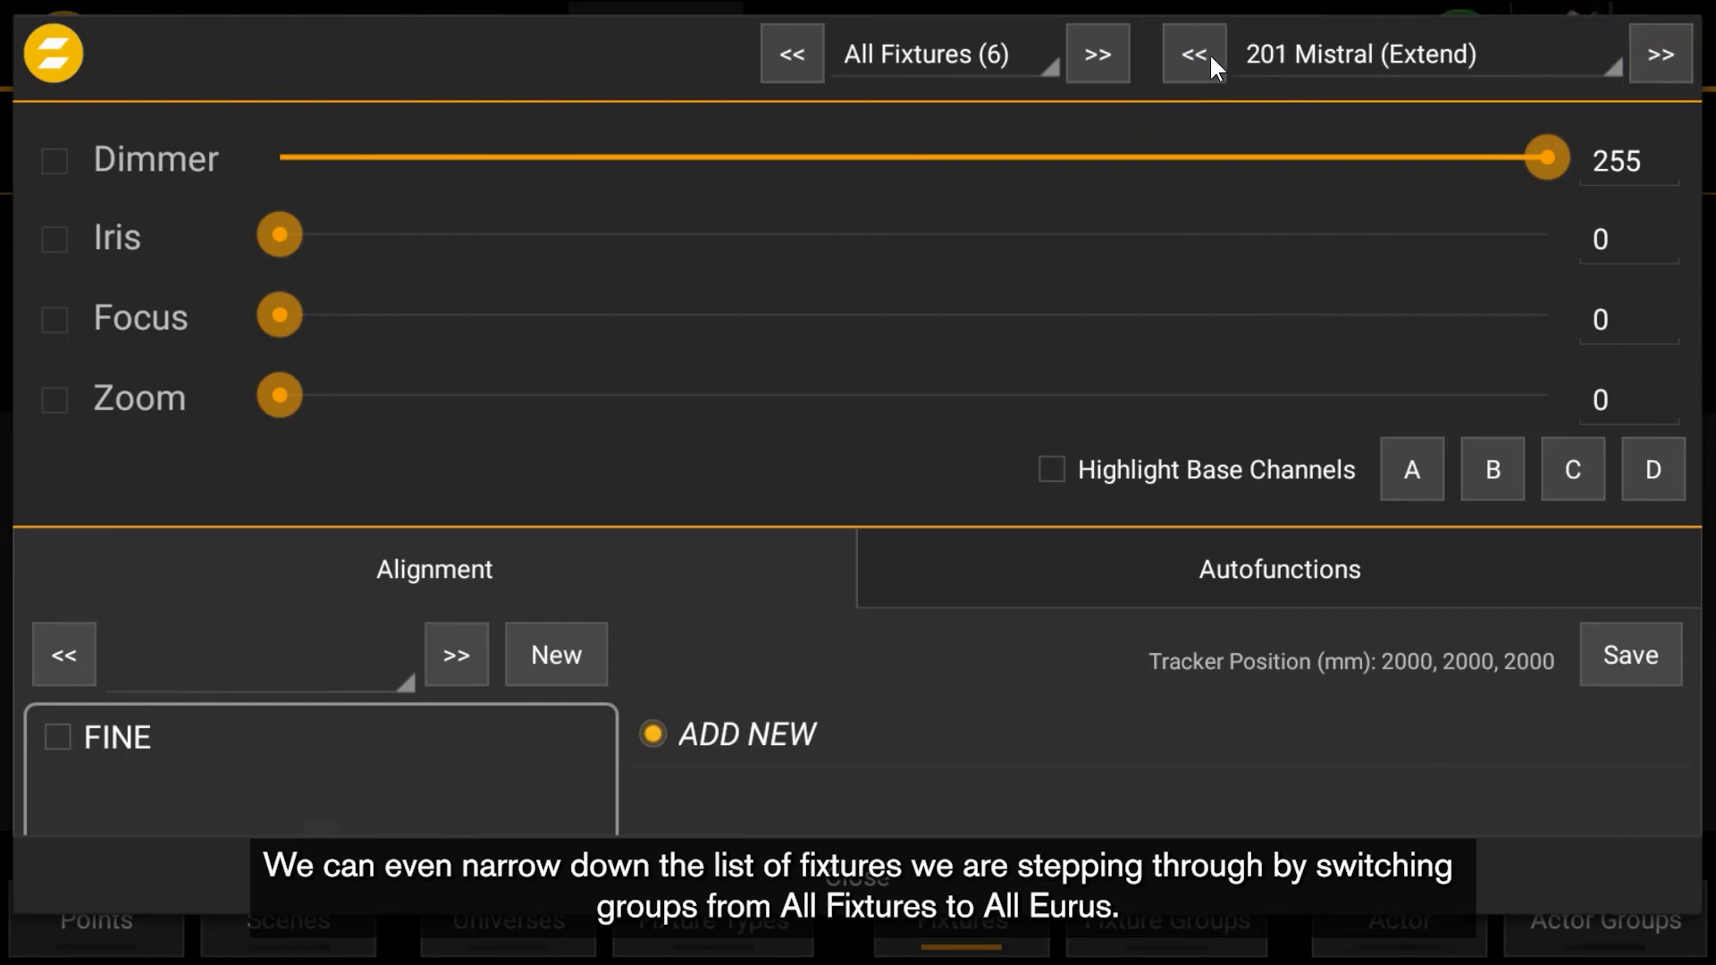
left_click(1208, 53)
left_click(1208, 53)
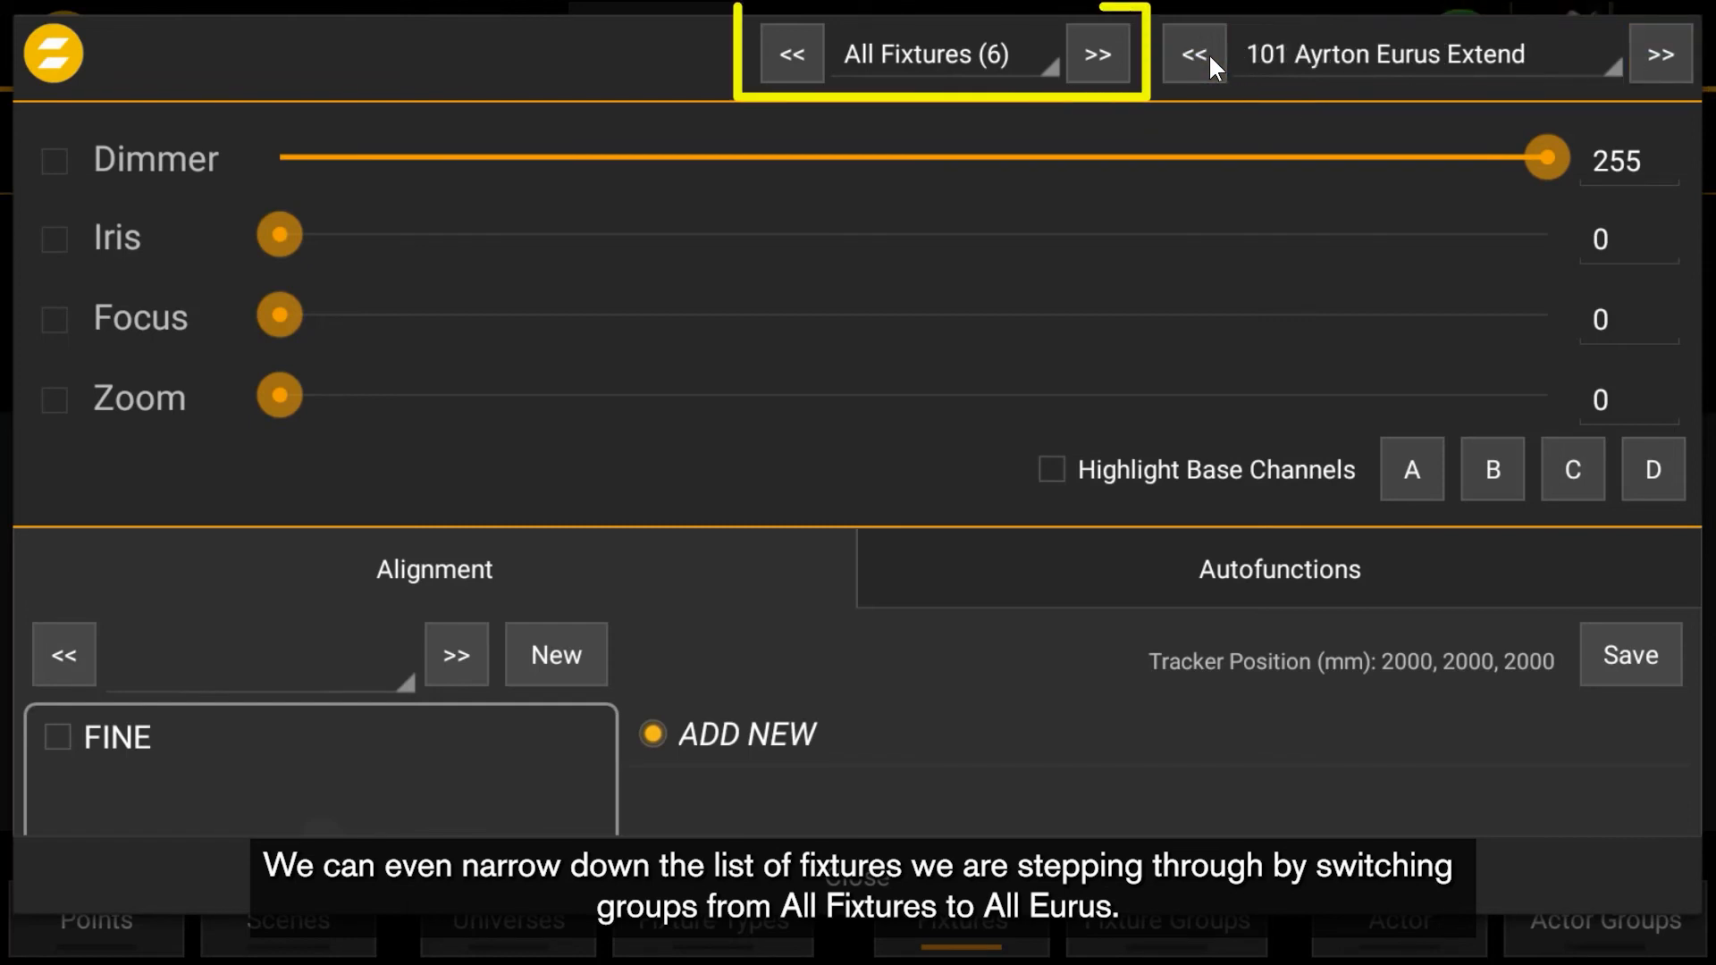
- Switch the stepped fixture group to All Eurus and set fixture 101's Iris to 25 and Zoom to 147
left_click(1002, 45)
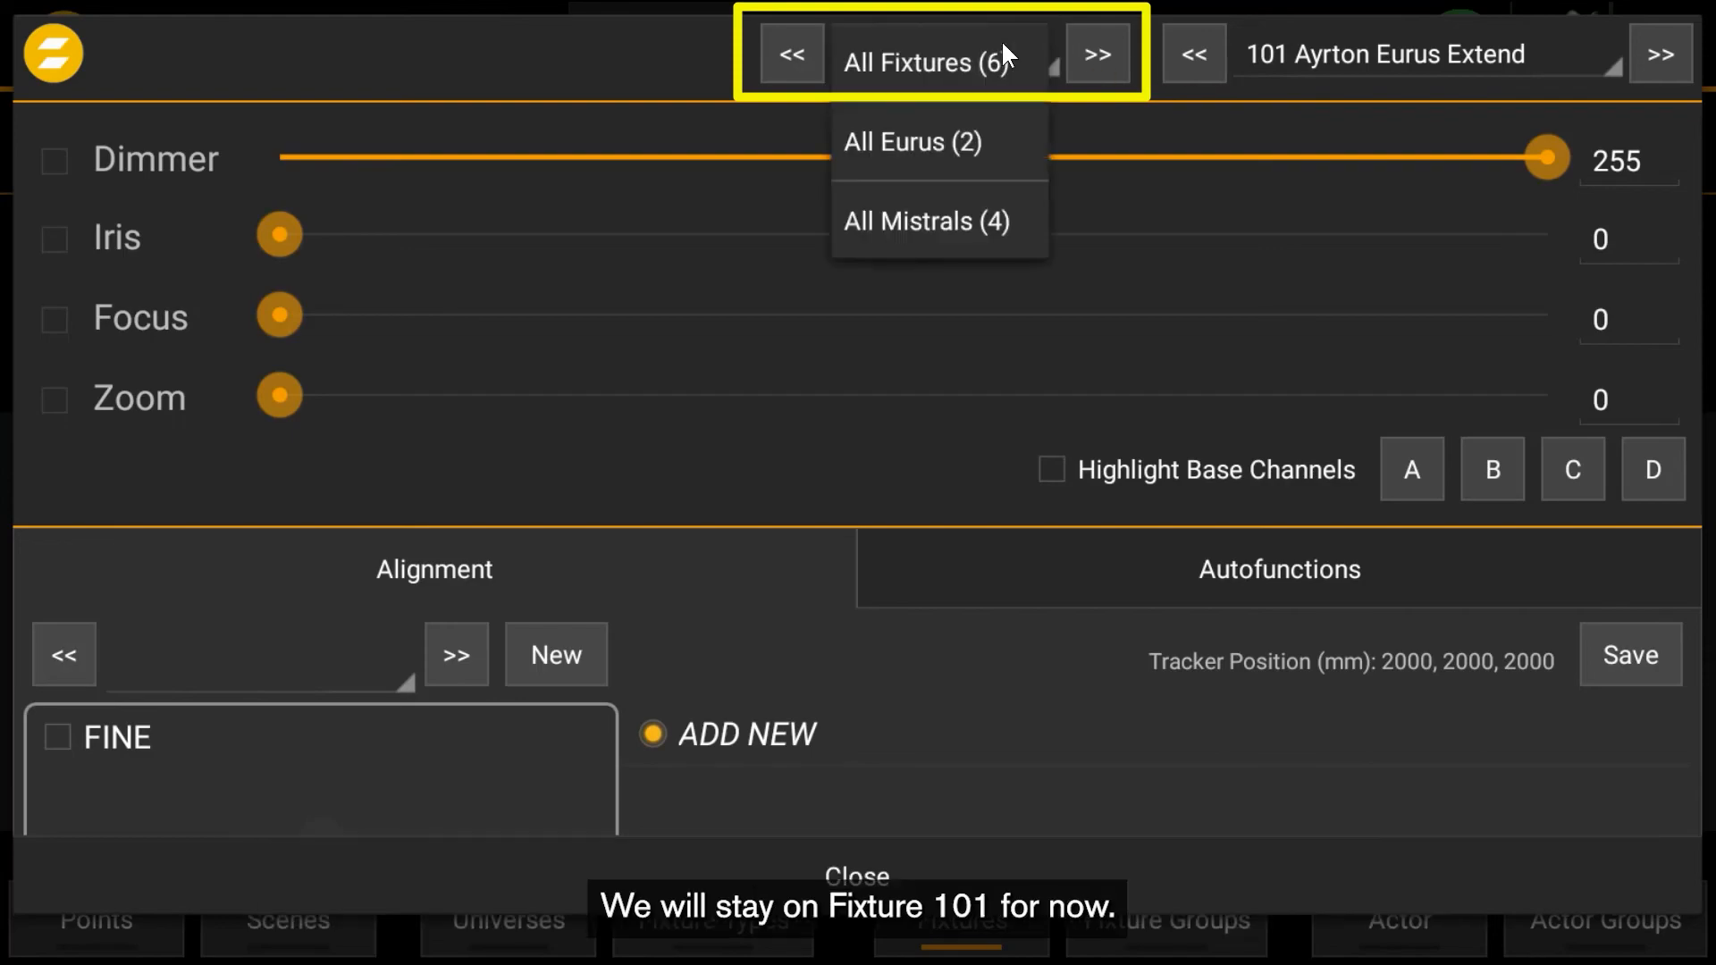
left_click(974, 130)
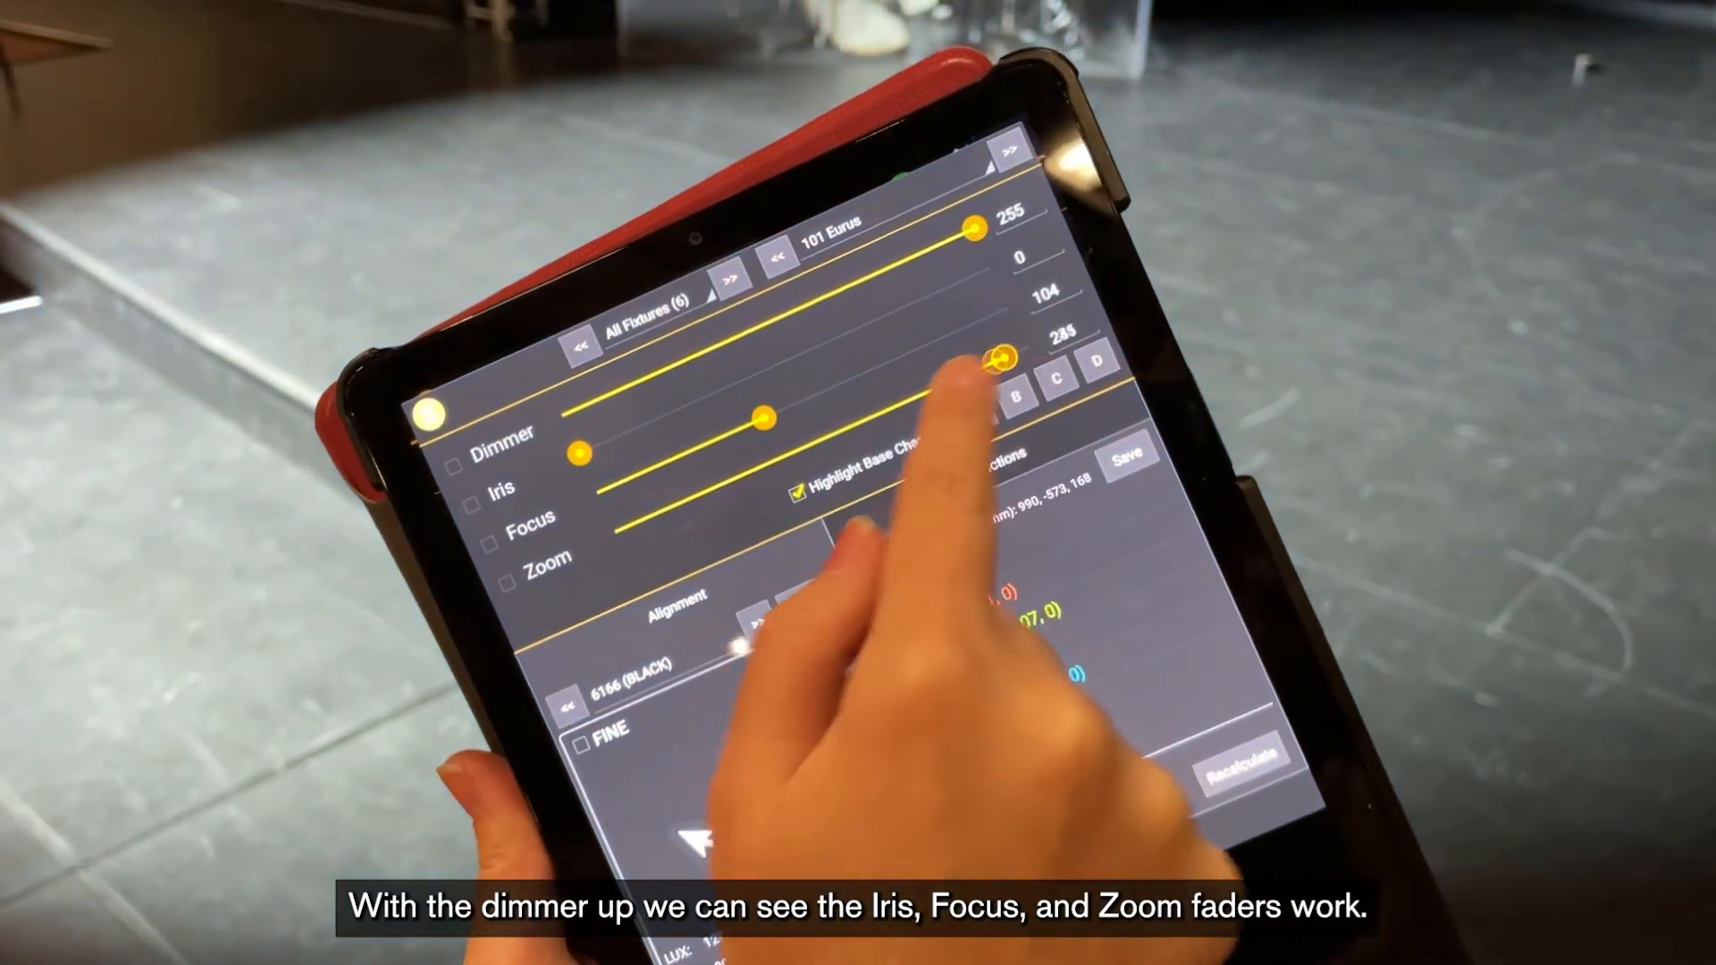
left_click_drag(1001, 357, 1037, 349)
left_click_drag(759, 420, 526, 433)
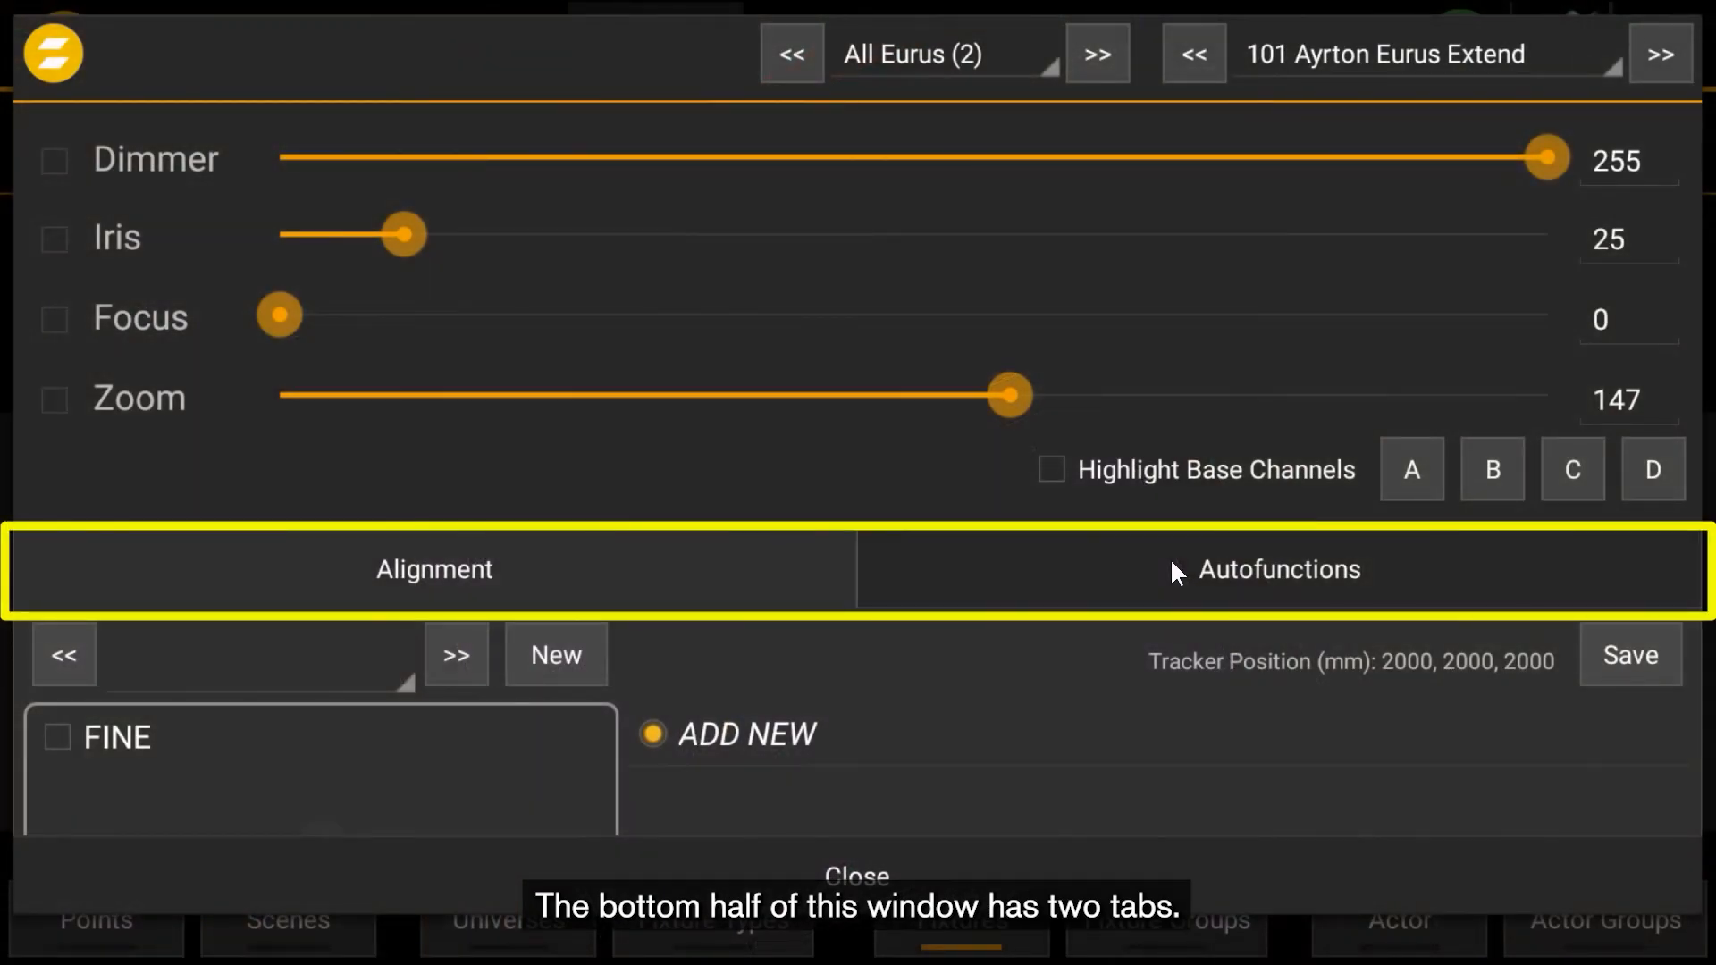
- Move fixture 101's tilt with the arrow control in the Alignment tab
left_click(1171, 563)
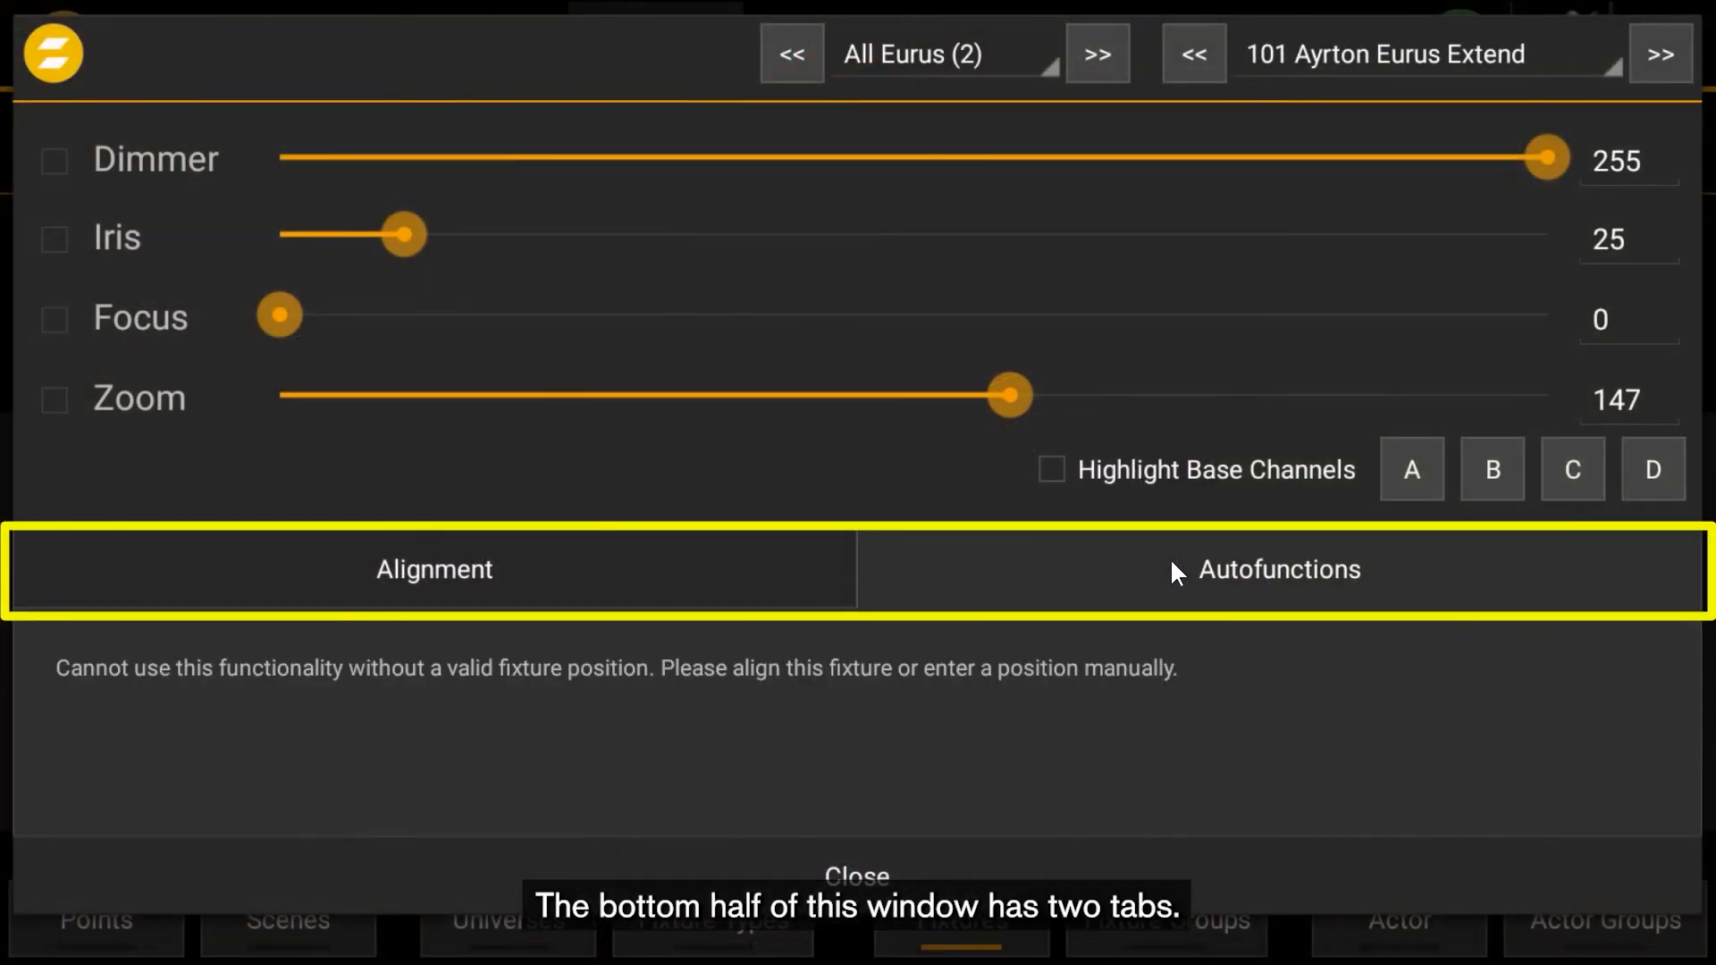
left_click(673, 582)
scroll(672, 581, "down", 2)
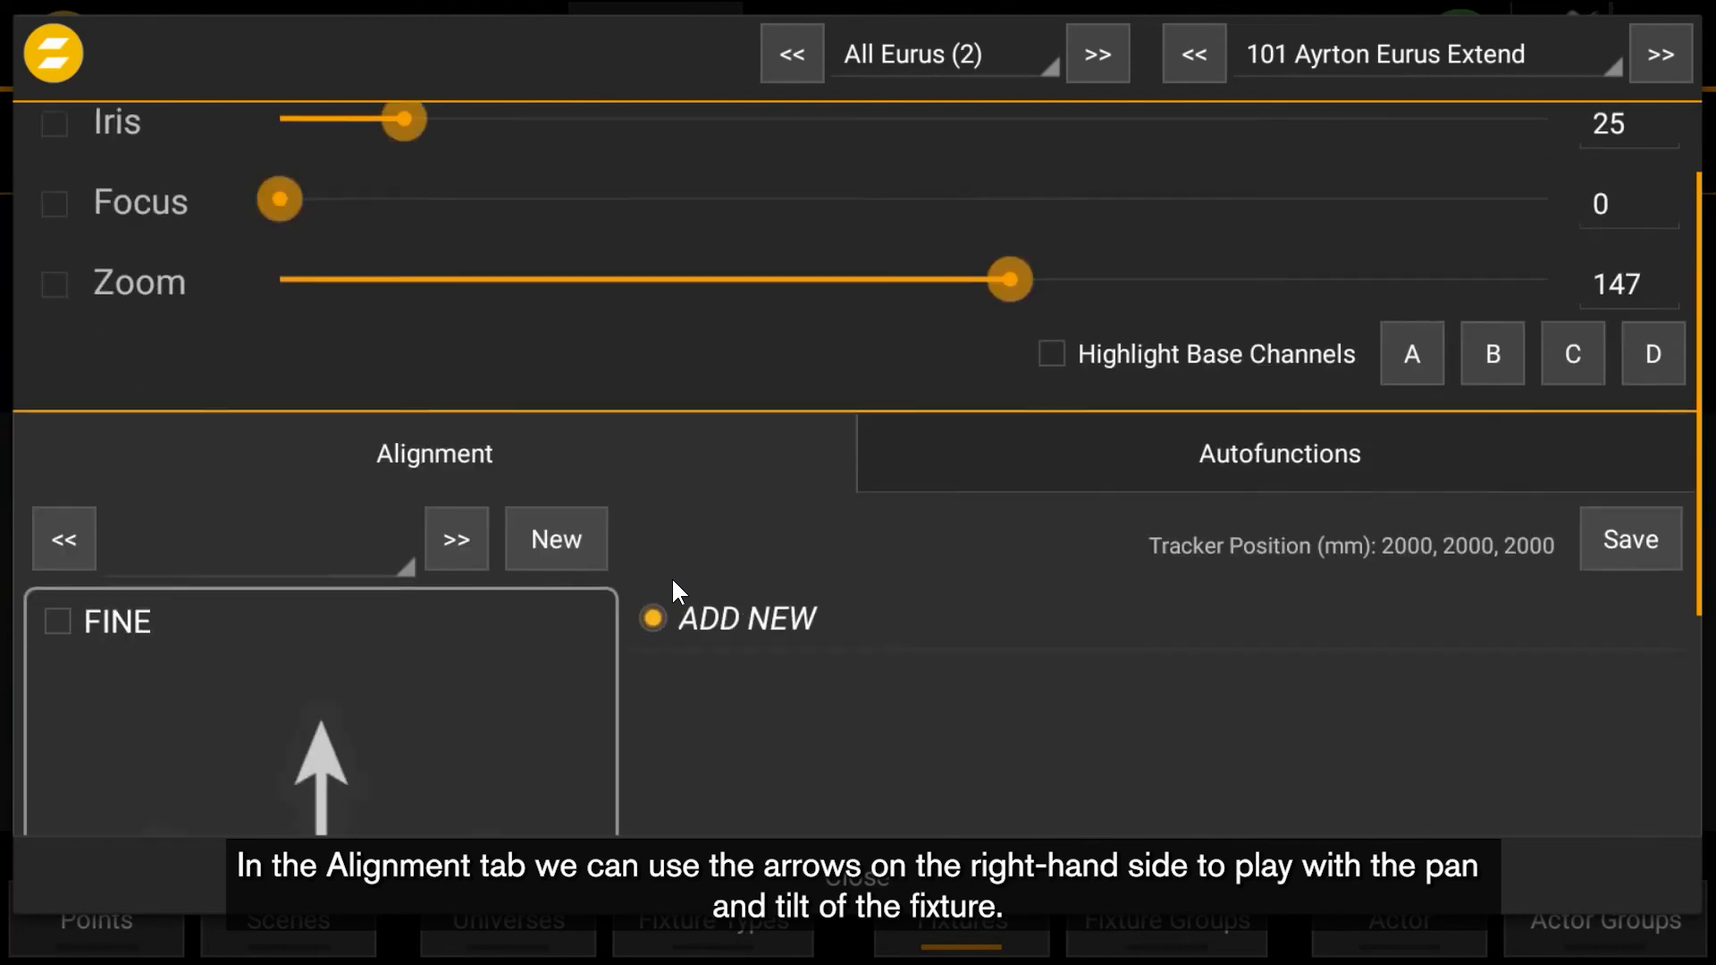
scroll(672, 577, "down", 5)
left_click(338, 559)
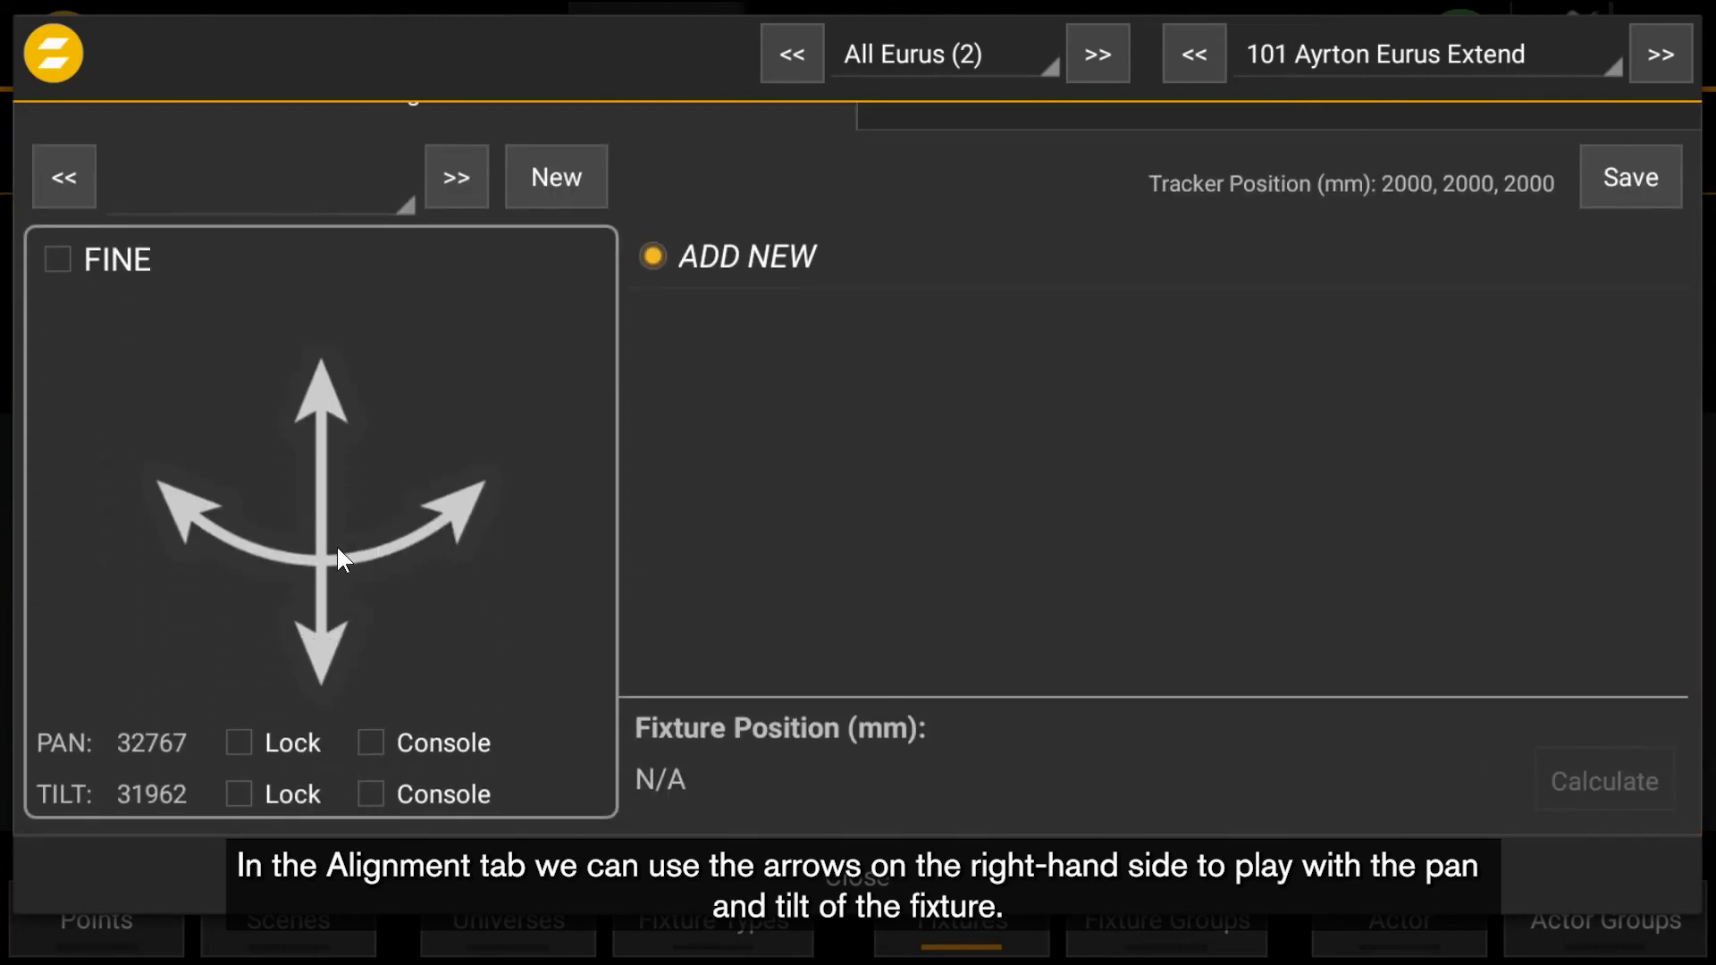
mouse_move(338, 548)
left_mouse_down()
mouse_move(338, 571)
mouse_move(329, 418)
mouse_move(313, 630)
mouse_move(313, 570)
mouse_move(179, 501)
mouse_move(425, 549)
mouse_move(266, 720)
mouse_move(310, 479)
mouse_move(307, 674)
mouse_move(268, 473)
mouse_move(329, 646)
left_mouse_up()
- Open the Autofunctions tab for fixture 101
scroll(983, 349, "up", 3)
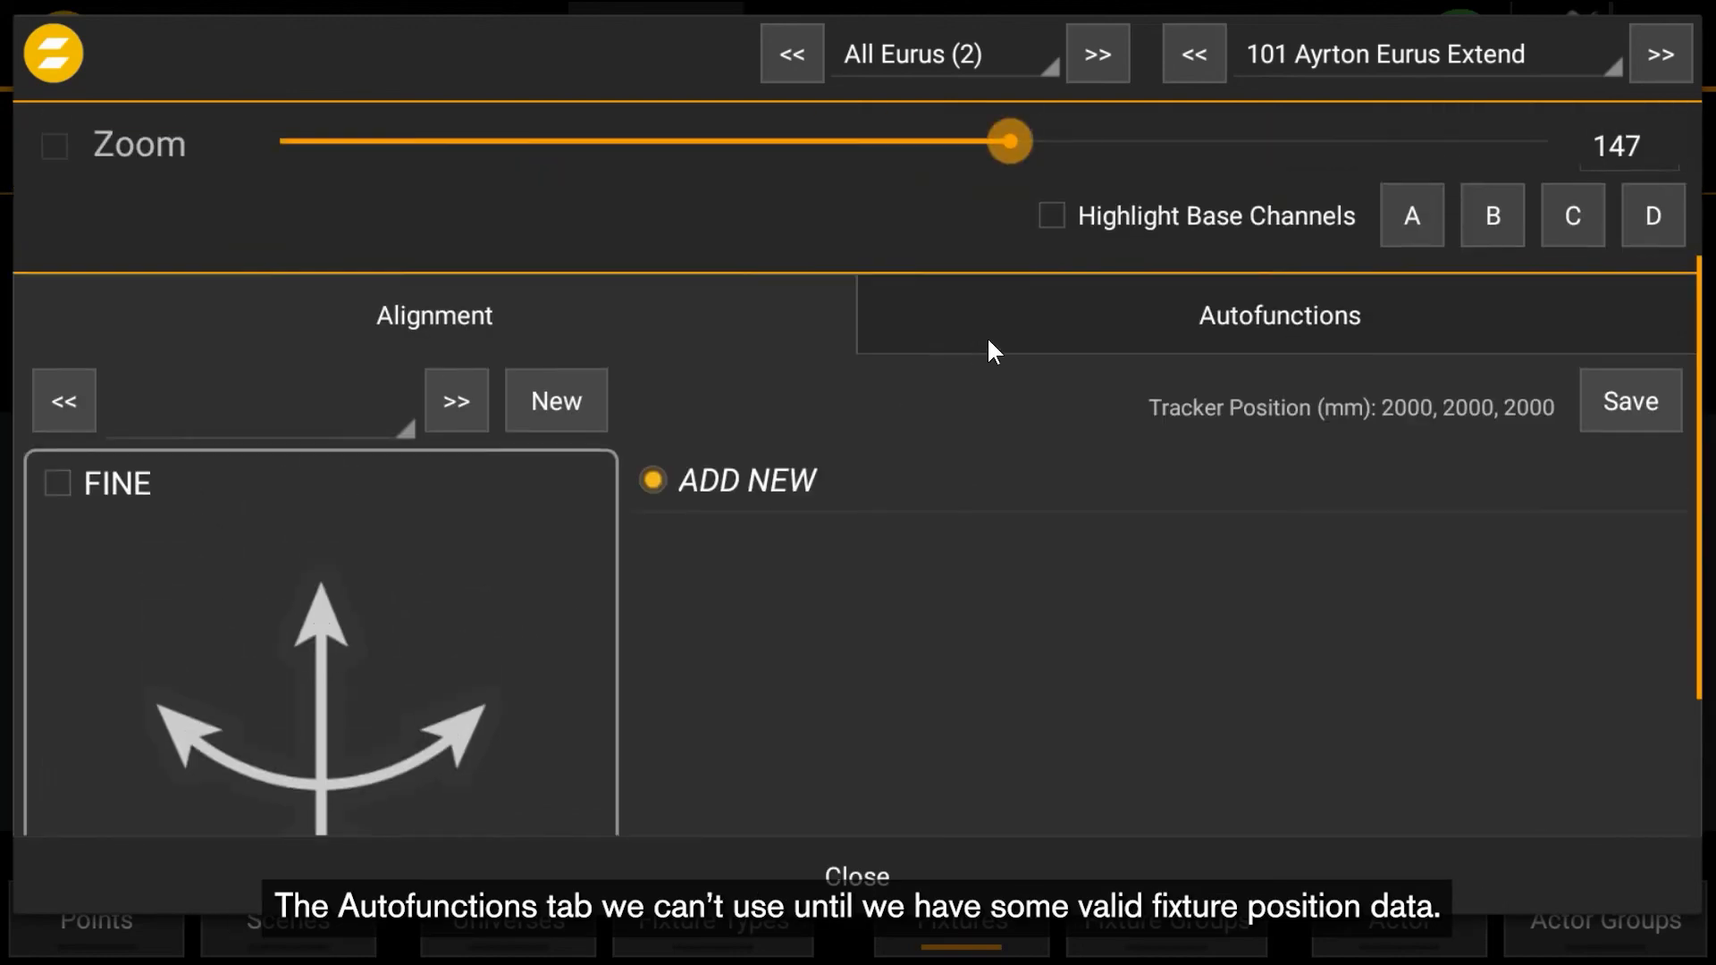
left_click(1089, 369)
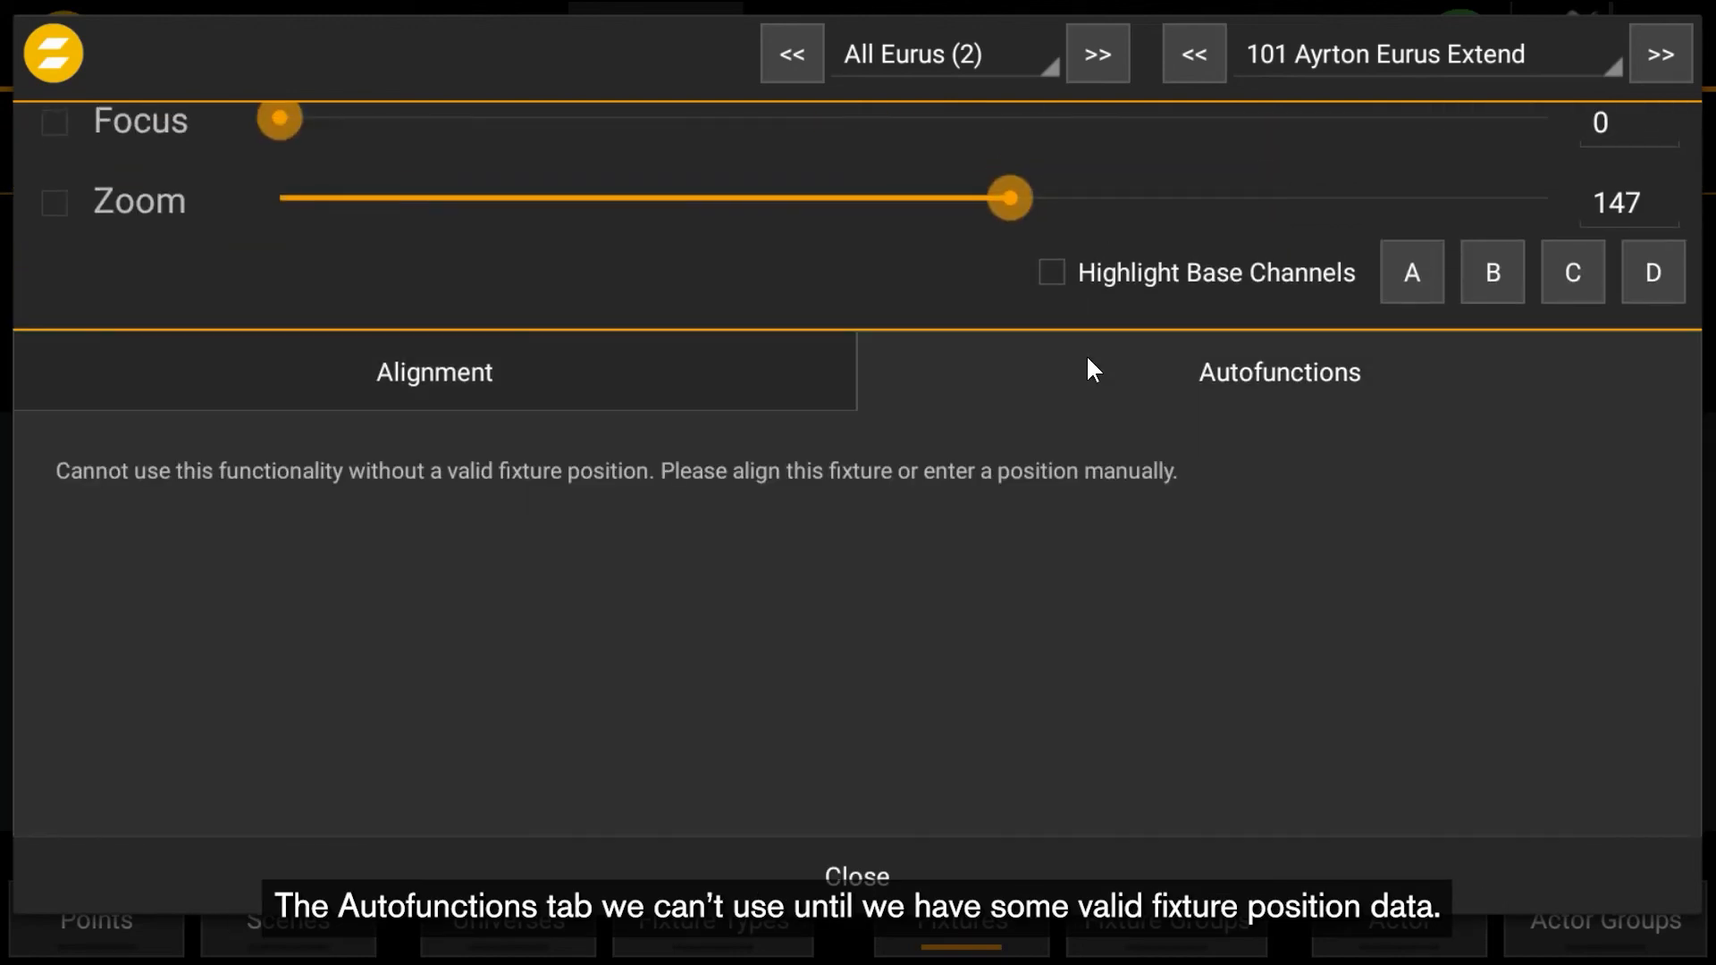